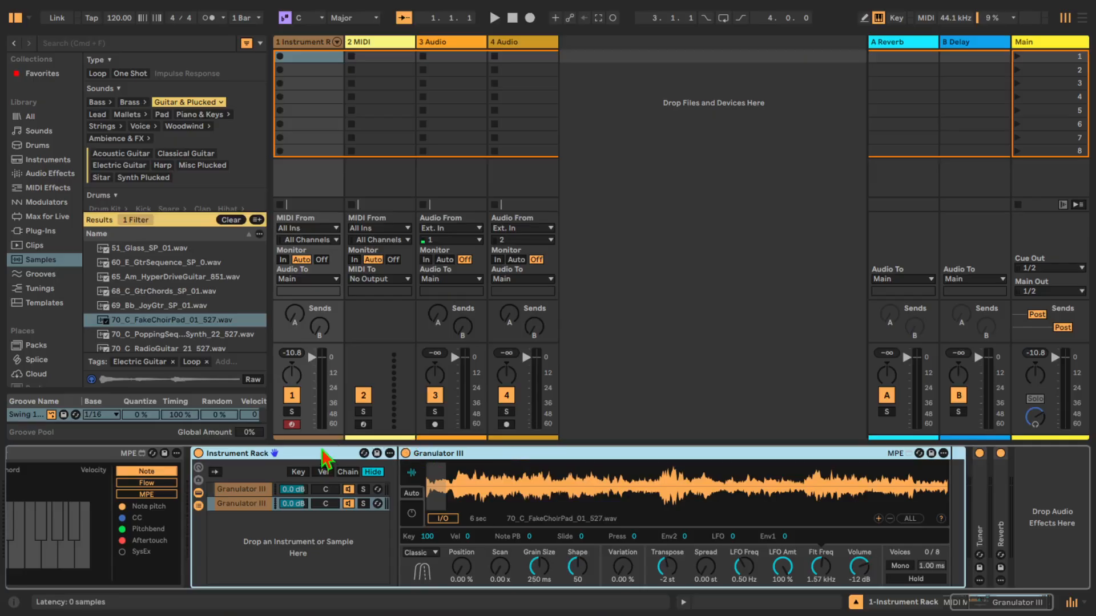
# - Delete the Instrument Rack from the first MIDI track's device chain
pyautogui.press('Delete')
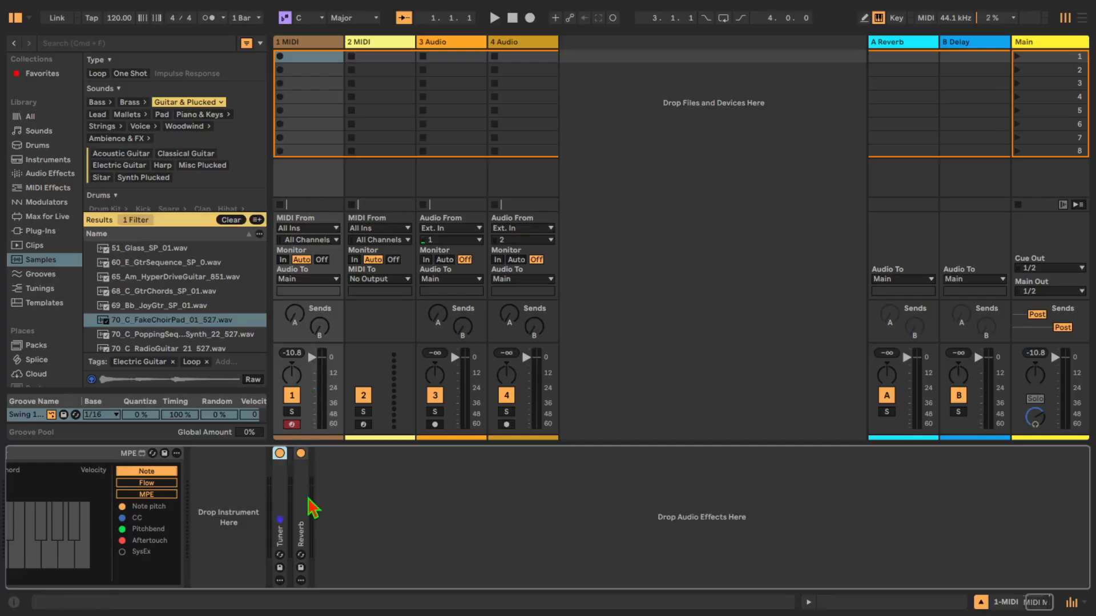
pyautogui.hscroll(-2, 350, 503)
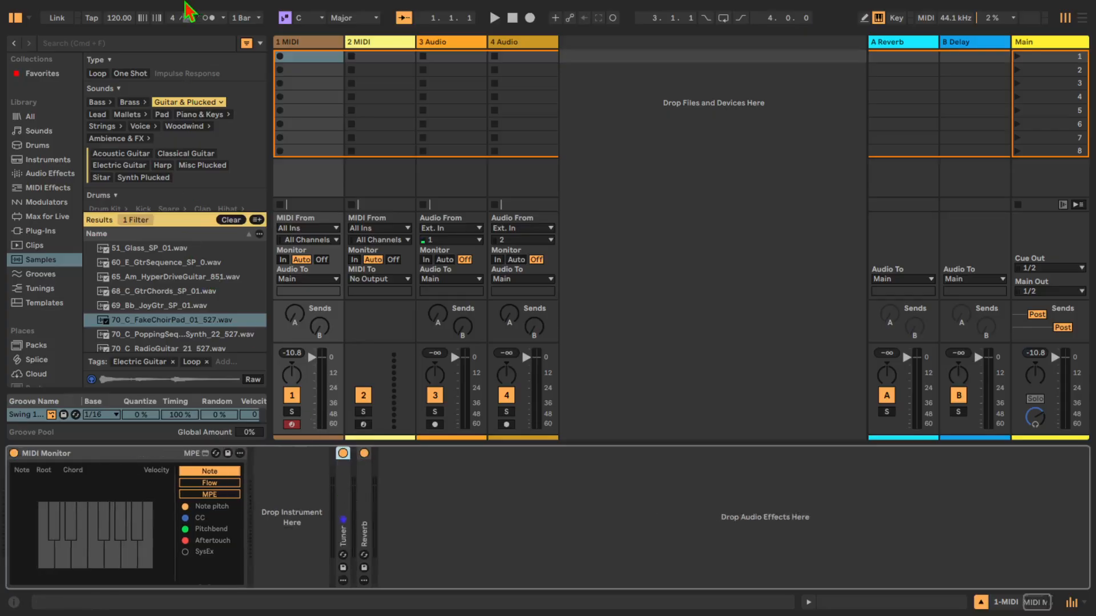
pyautogui.moveTo(191, 2)
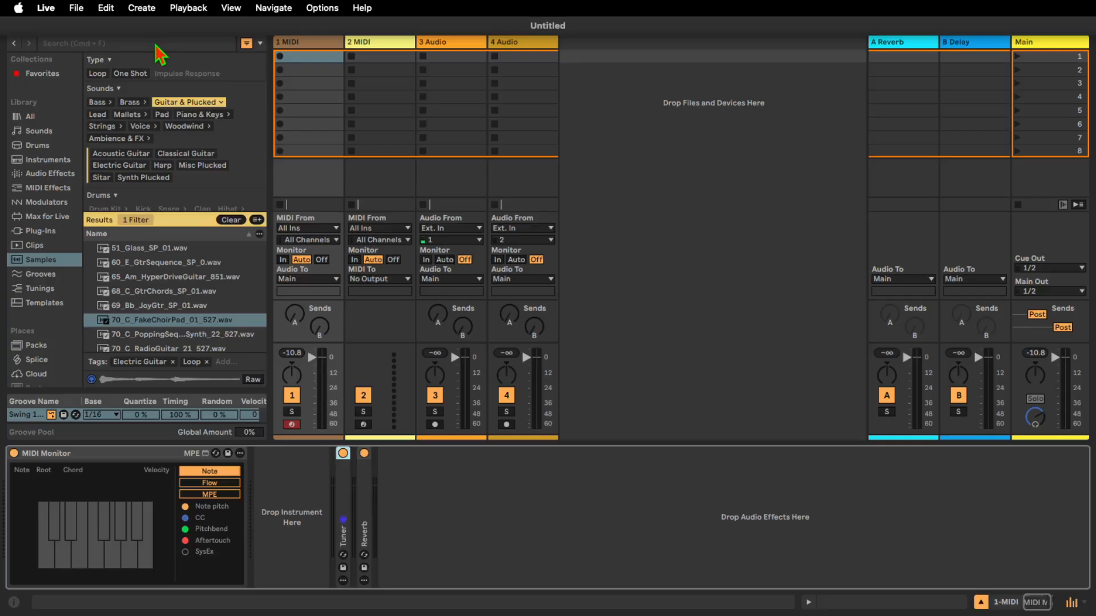
# - Search the whole library for "gran" and load Granulator III as the first track's instrument
pyautogui.click(32, 117)
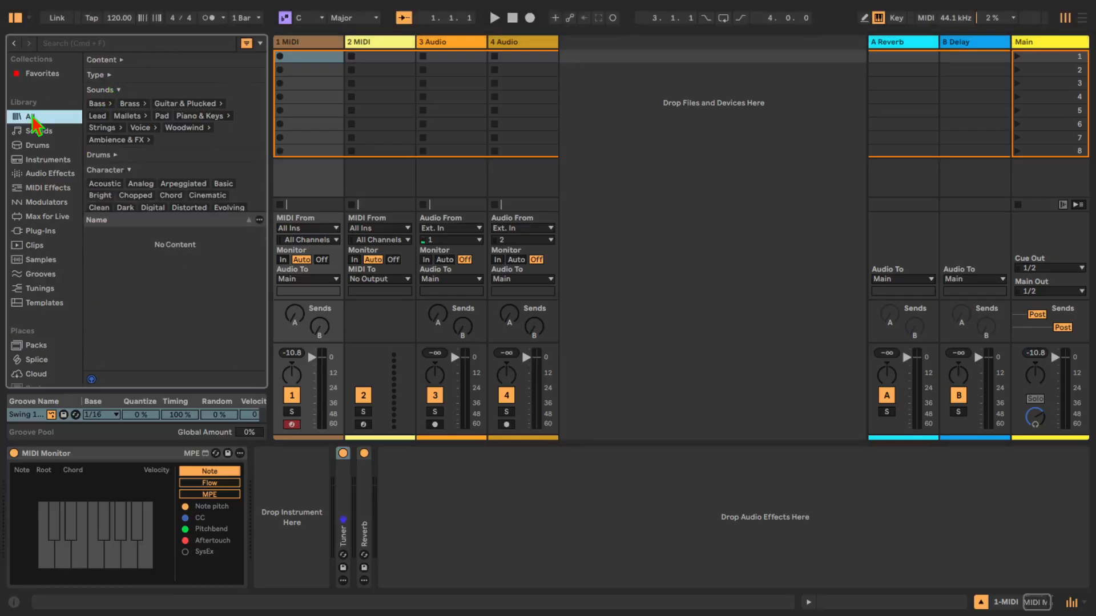
pyautogui.click(92, 46)
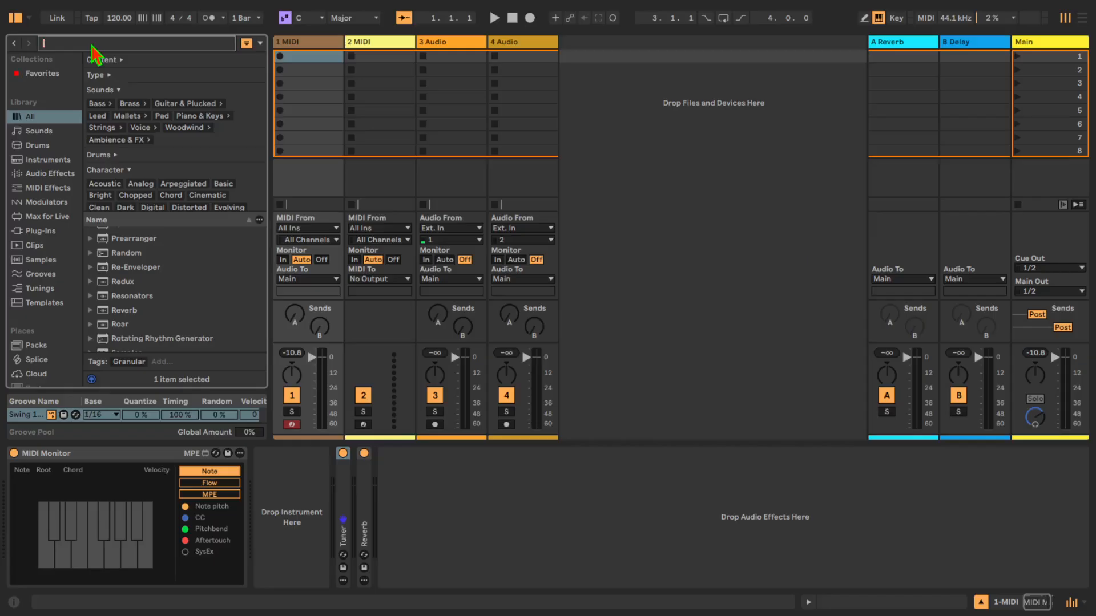
pyautogui.write('gran')
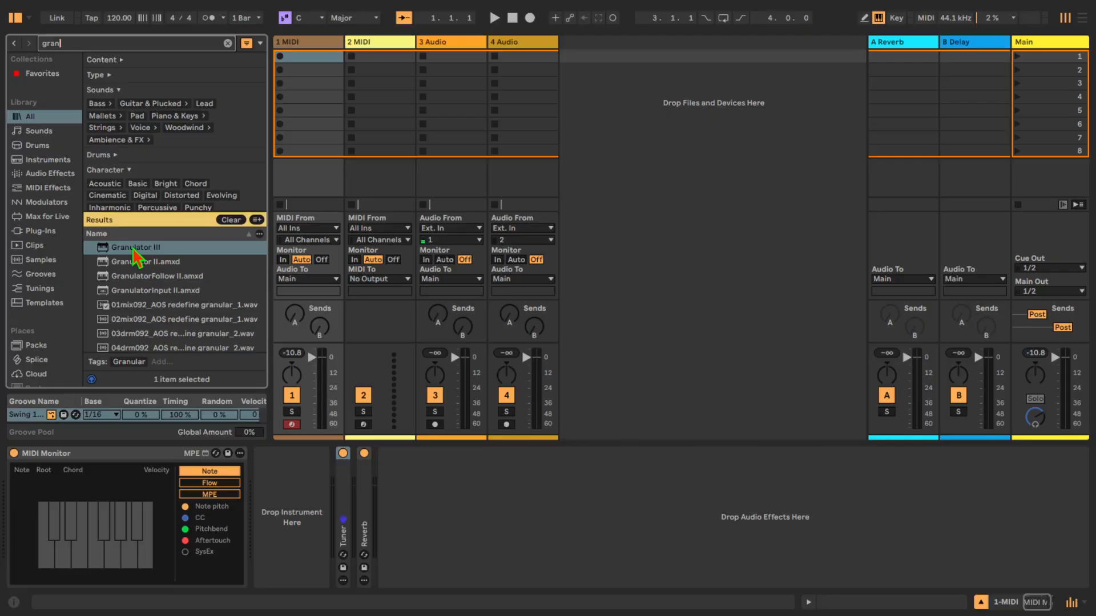
pyautogui.moveTo(133, 251); pyautogui.dragTo(284, 514)
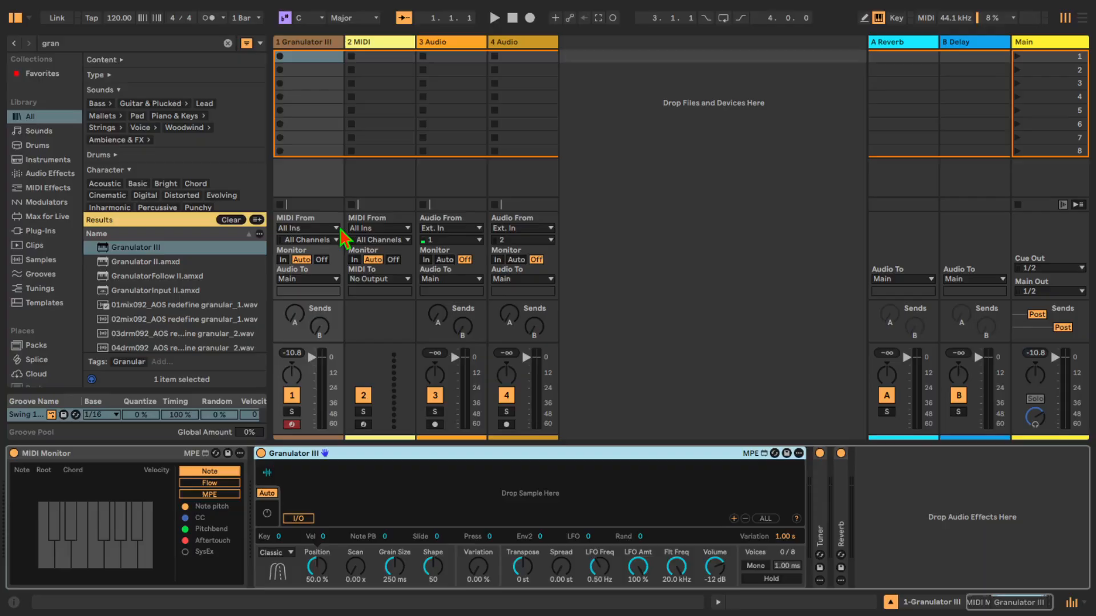
# - Preview guitar and plucked samples without the search filter and load 68_C_GtrChords_SP_01.wav into Granulator III
pyautogui.click(41, 260)
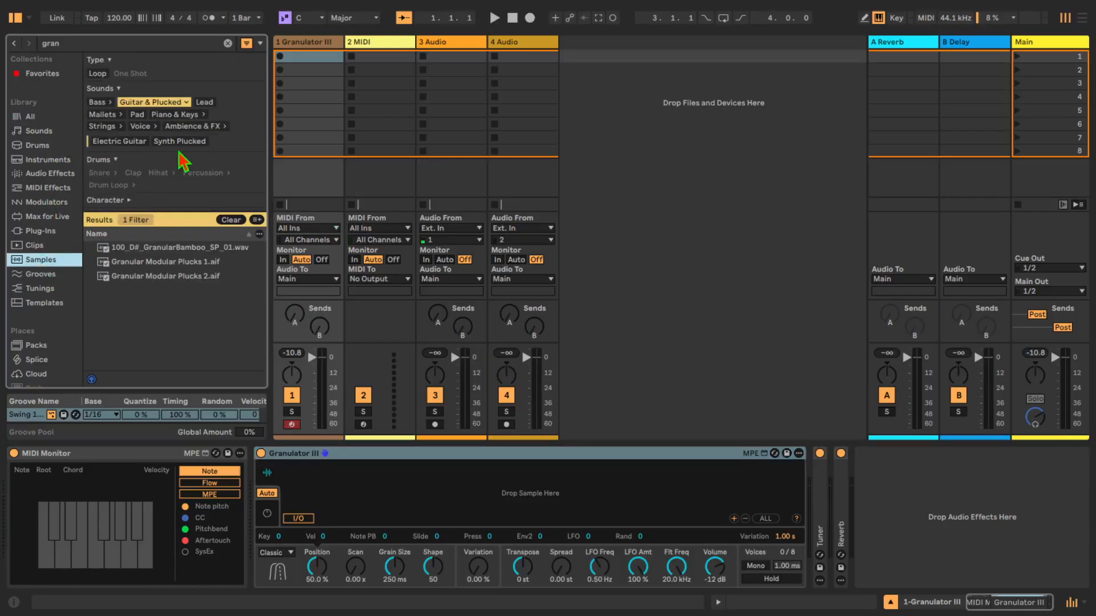
pyautogui.click(228, 42)
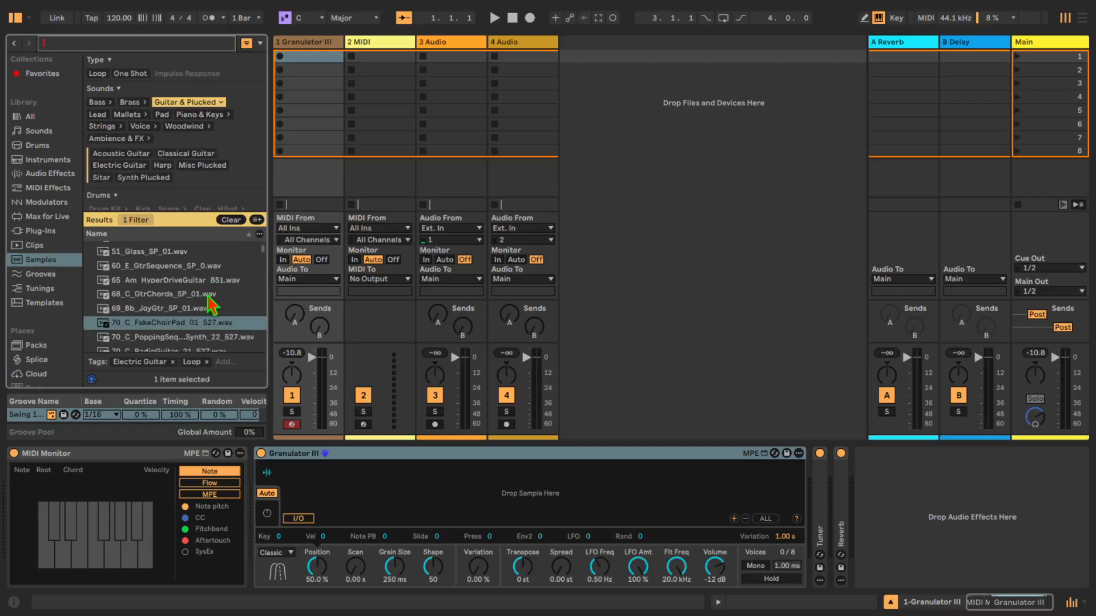
pyautogui.scroll(-2, 212, 302)
pyautogui.click(156, 280)
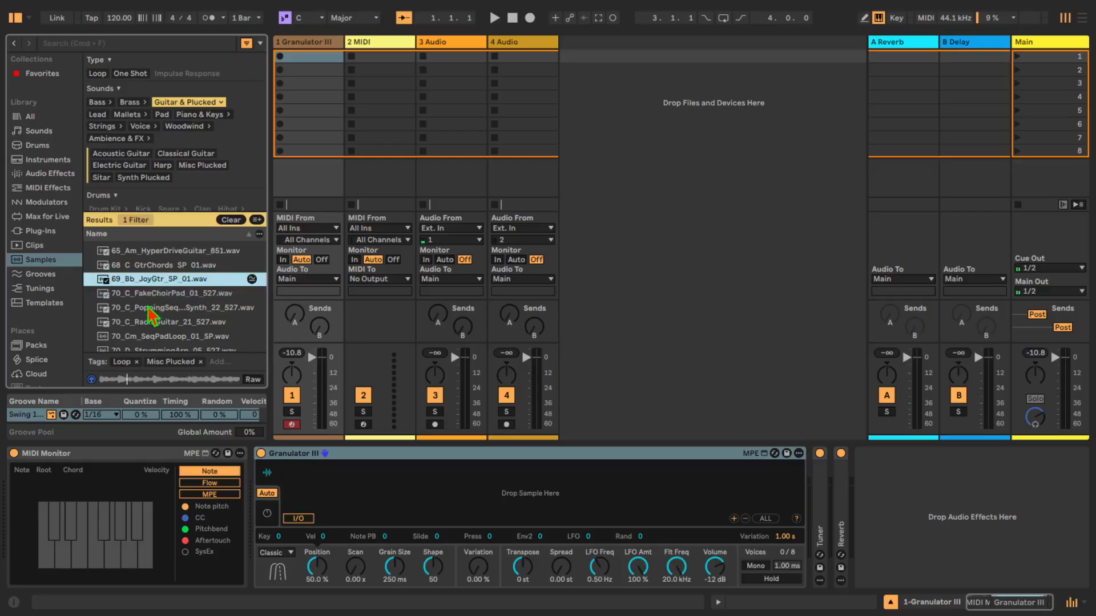
pyautogui.click(149, 308)
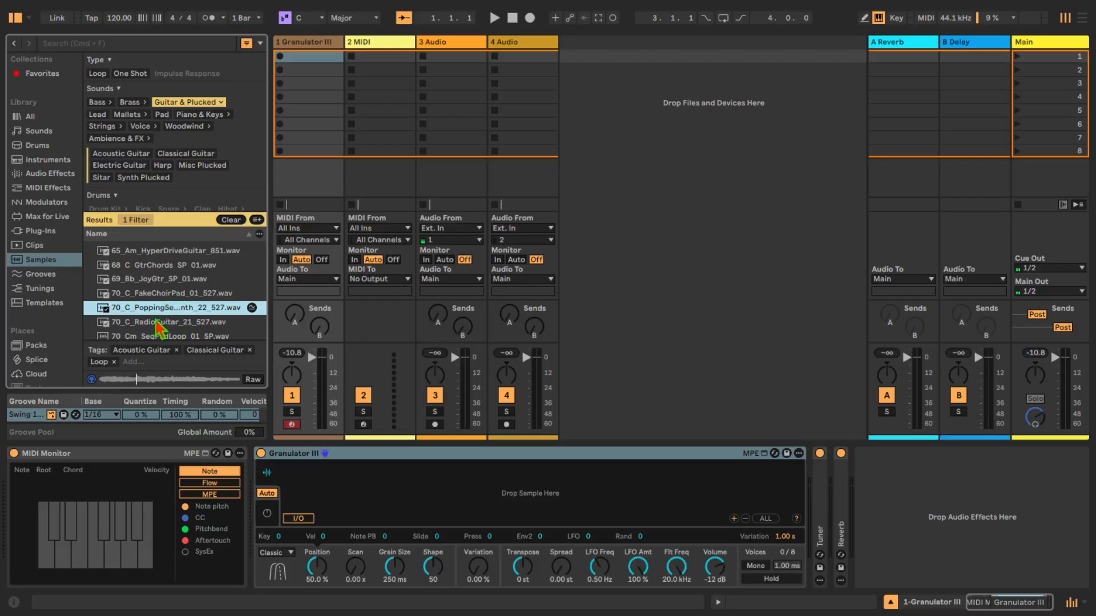
pyautogui.scroll(1, 159, 328)
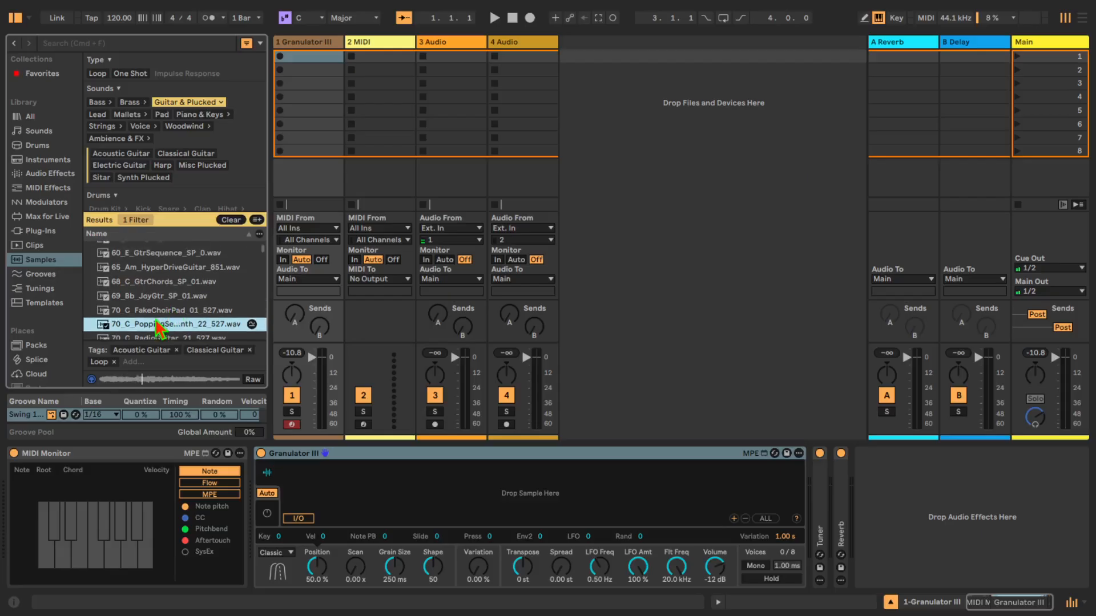
pyautogui.click(146, 282)
pyautogui.moveTo(146, 282); pyautogui.dragTo(385, 502)
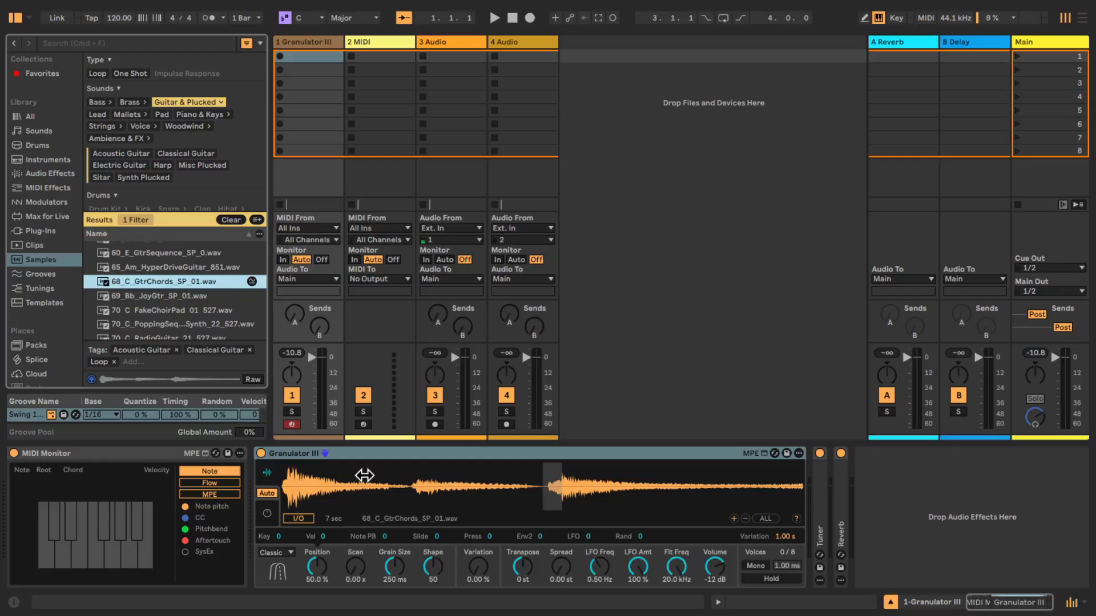
# - Audition notes while moving the grain position to about 25.8 %, and again to about 54.9 %
pyautogui.press('a')
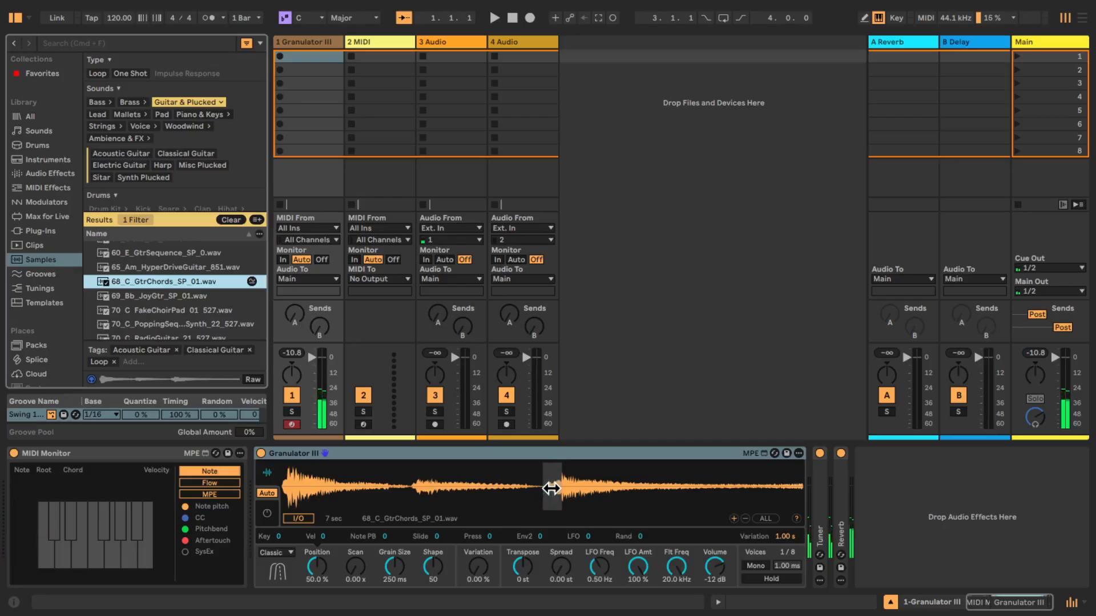
pyautogui.moveTo(552, 489)
pyautogui.mouseDown()
pyautogui.moveTo(565, 488)
pyautogui.moveTo(409, 489)
pyautogui.moveTo(420, 504)
pyautogui.mouseUp()
pyautogui.press('a')
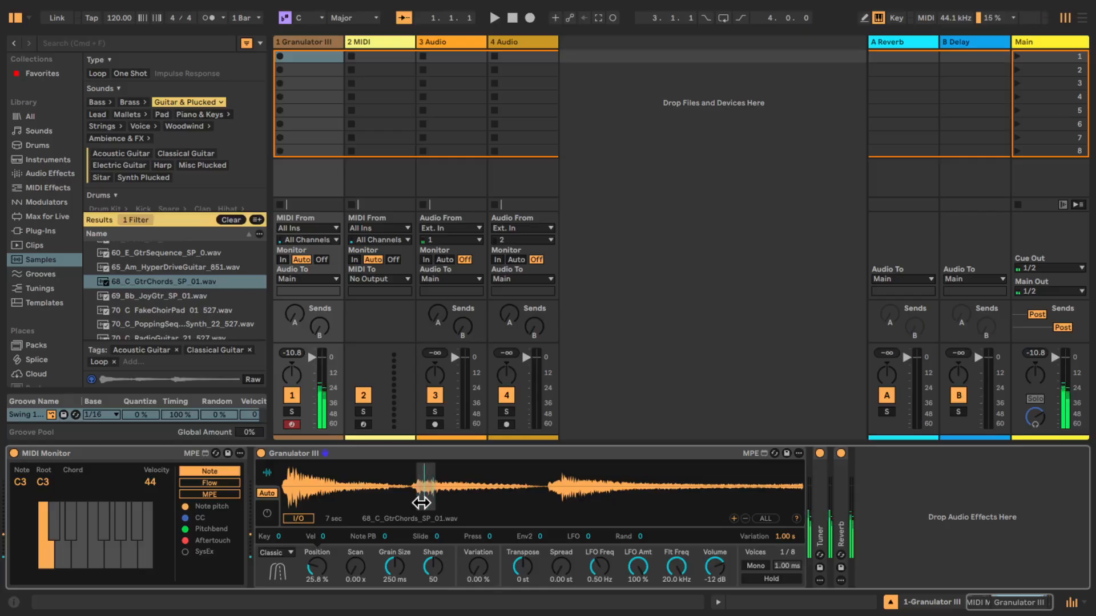
pyautogui.moveTo(423, 496); pyautogui.dragTo(575, 496)
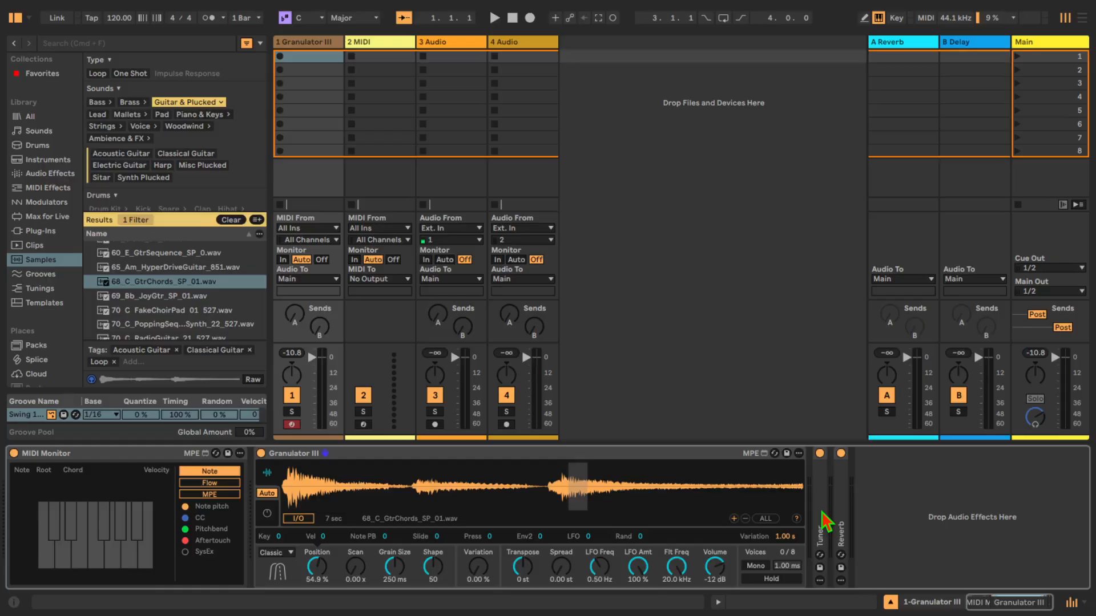
# - Turn off the Reverb and unfold the Tuner
pyautogui.click(841, 453)
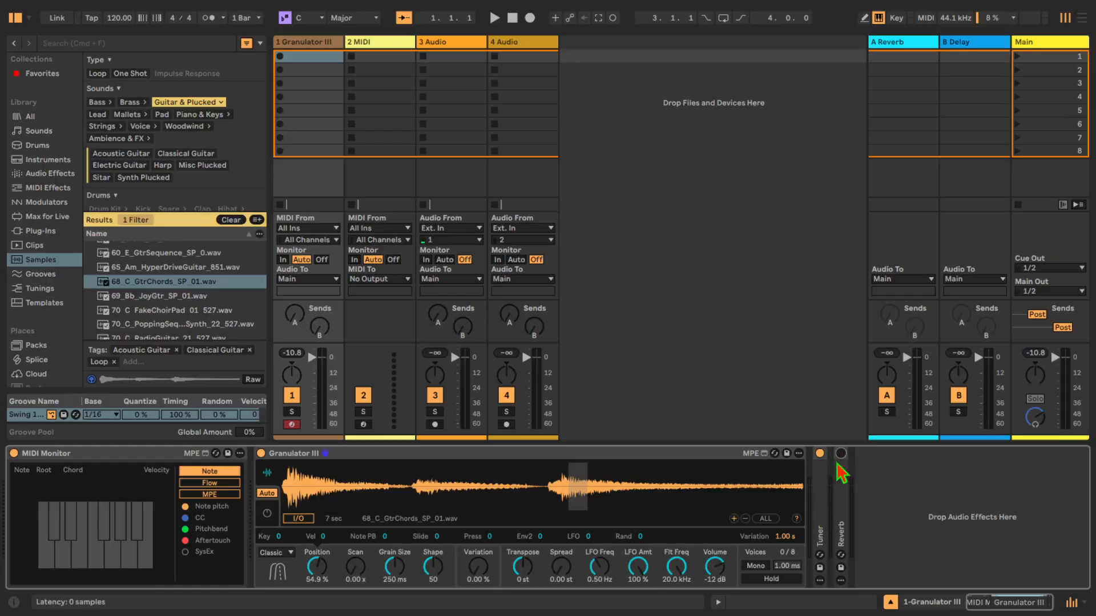
pyautogui.doubleClick(825, 496)
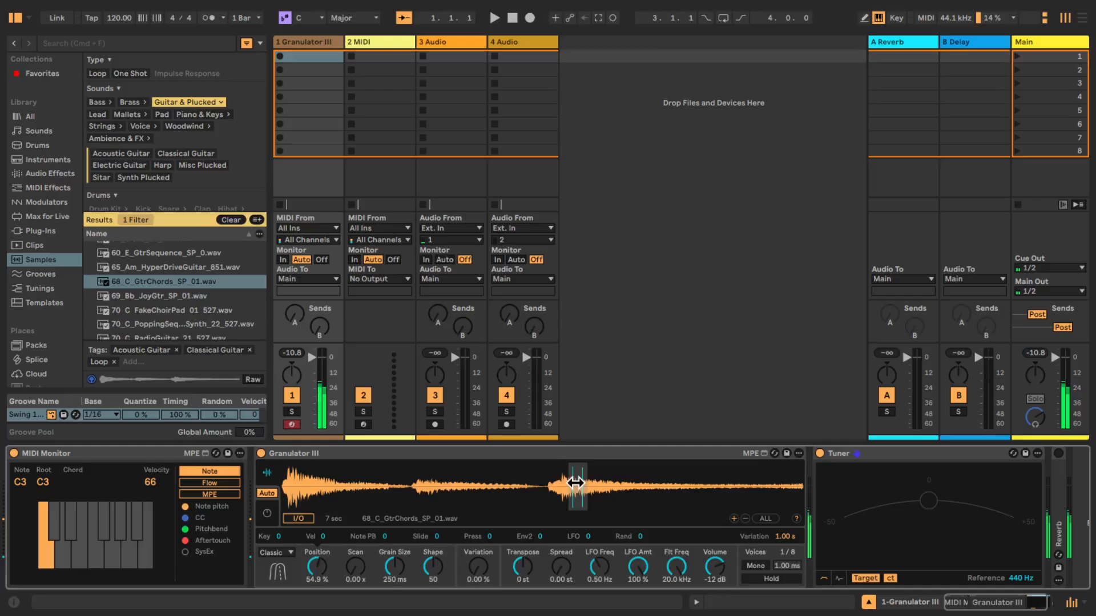
# - Tune the sample to C with grain position 3.31 %, Grain Size 930 ms, Transpose +2 st and Tune 0.03
pyautogui.moveTo(577, 482)
pyautogui.mouseDown()
pyautogui.moveTo(295, 492)
pyautogui.moveTo(304, 490)
pyautogui.mouseUp()
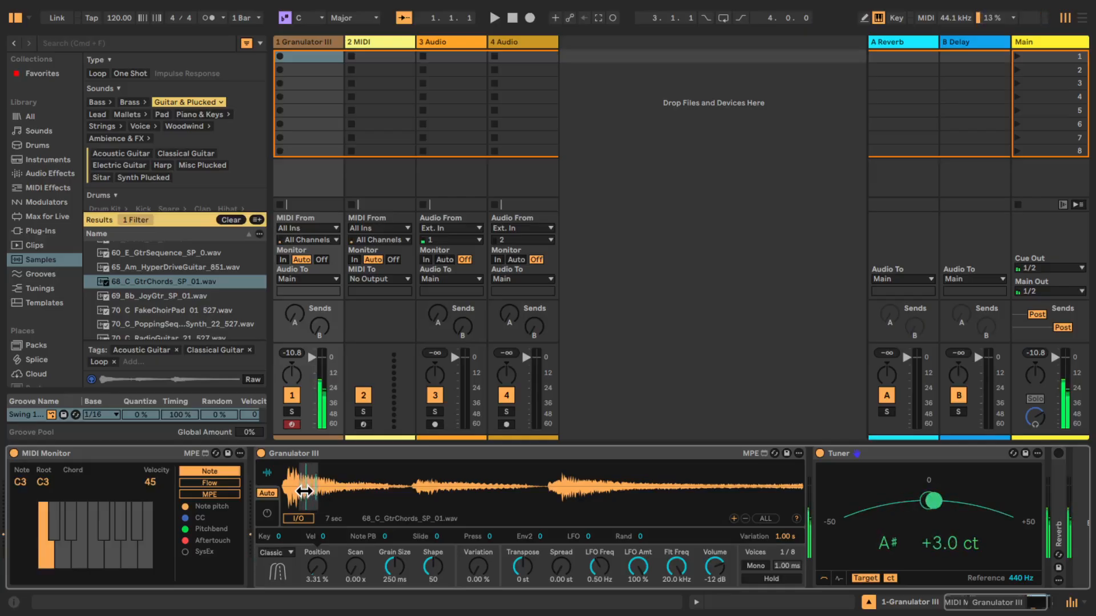
pyautogui.moveTo(395, 567); pyautogui.dragTo(394, 540)
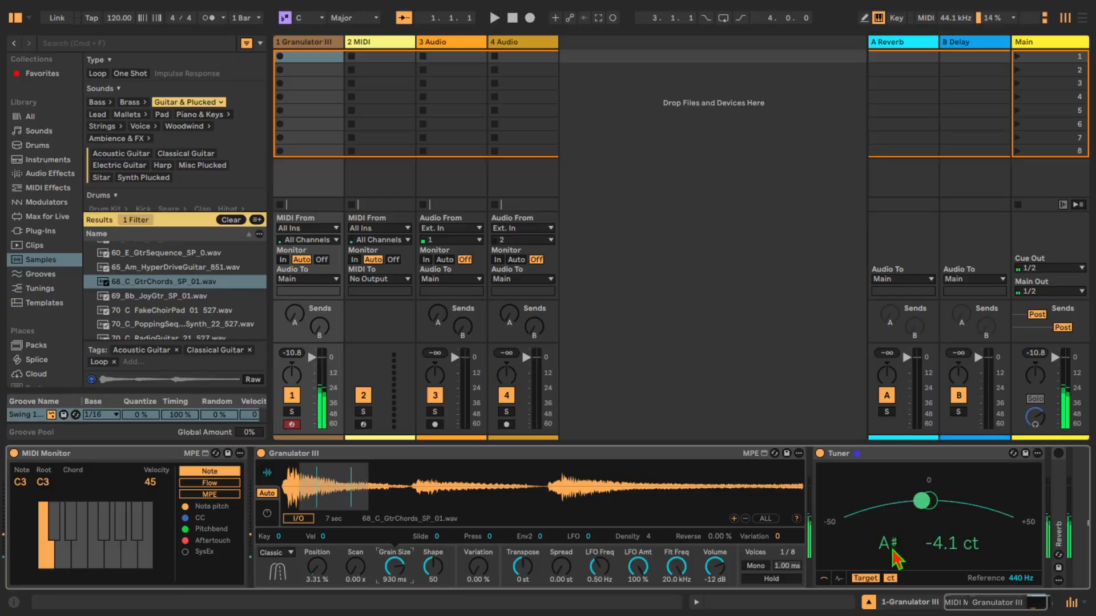
pyautogui.click(522, 568)
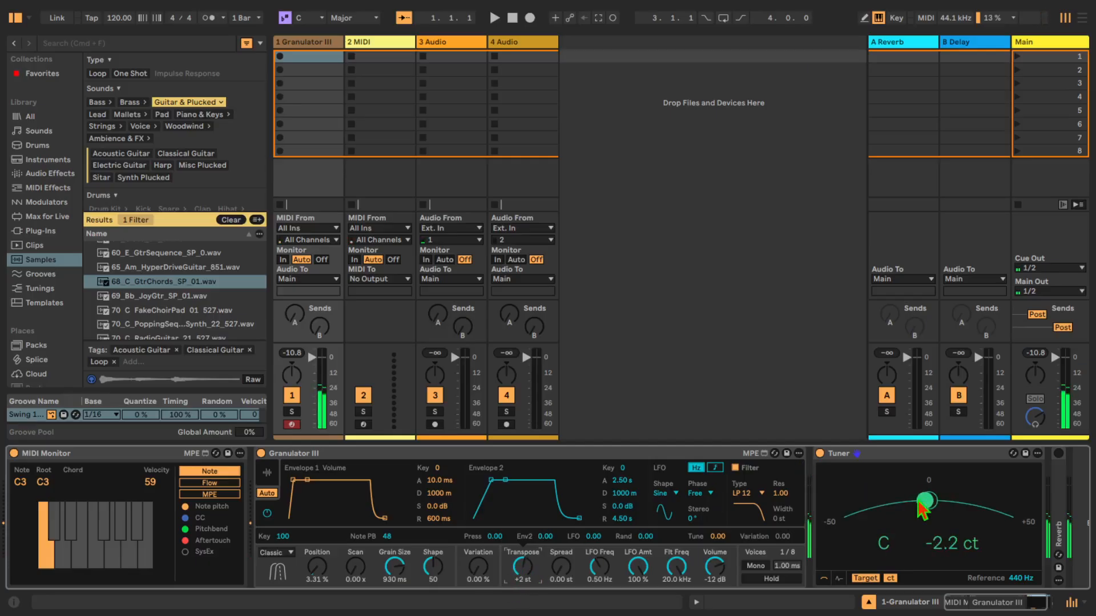
pyautogui.moveTo(718, 538); pyautogui.dragTo(723, 541)
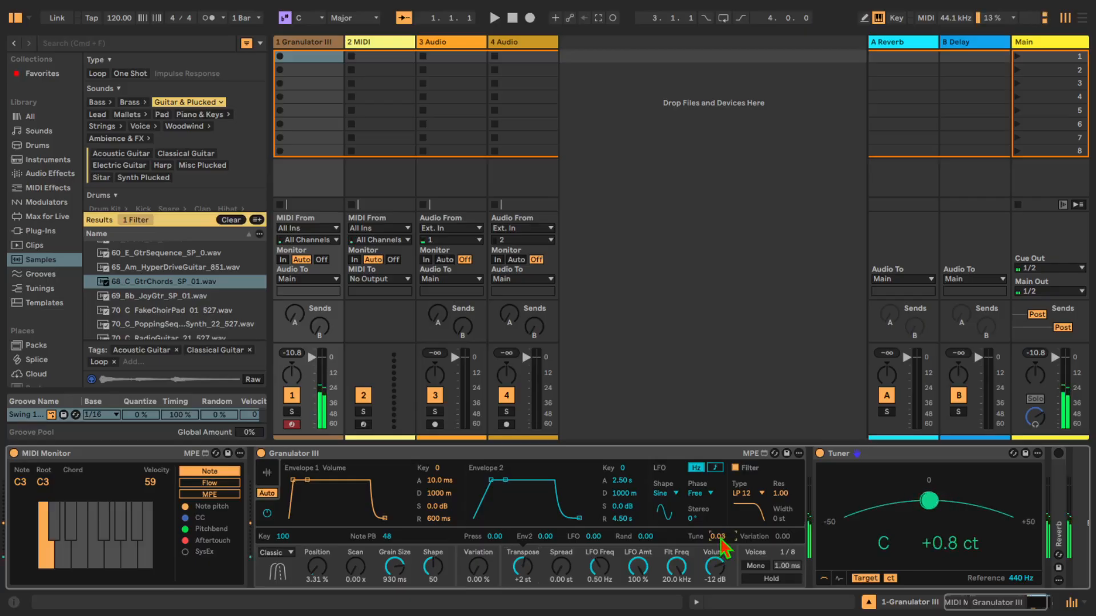
# - Fold the Tuner and return Granulator III to its sample waveform view
pyautogui.click(880, 451)
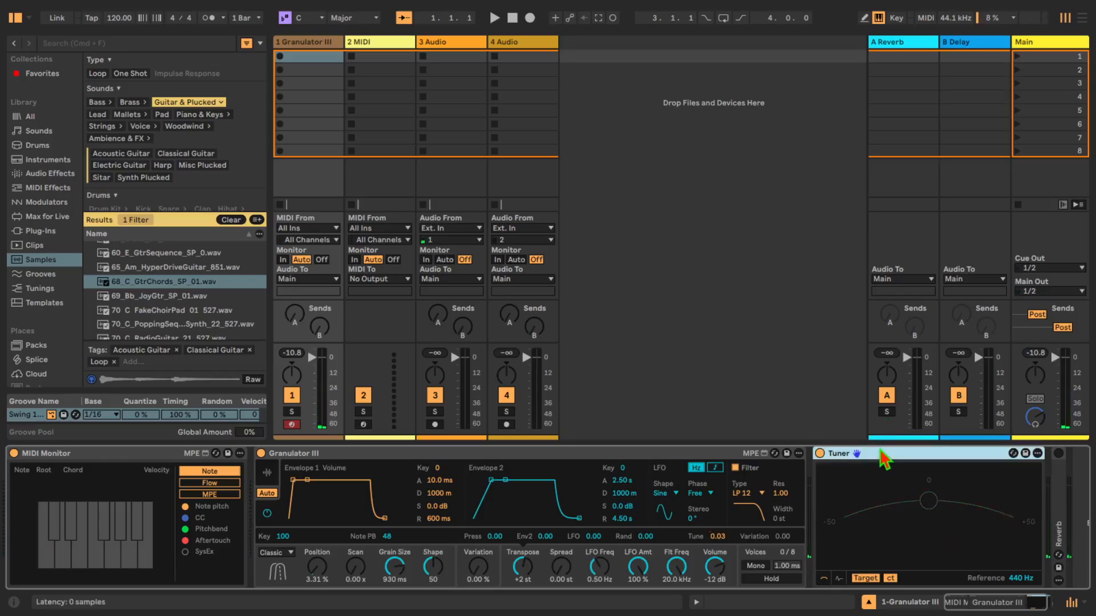
pyautogui.doubleClick(881, 451)
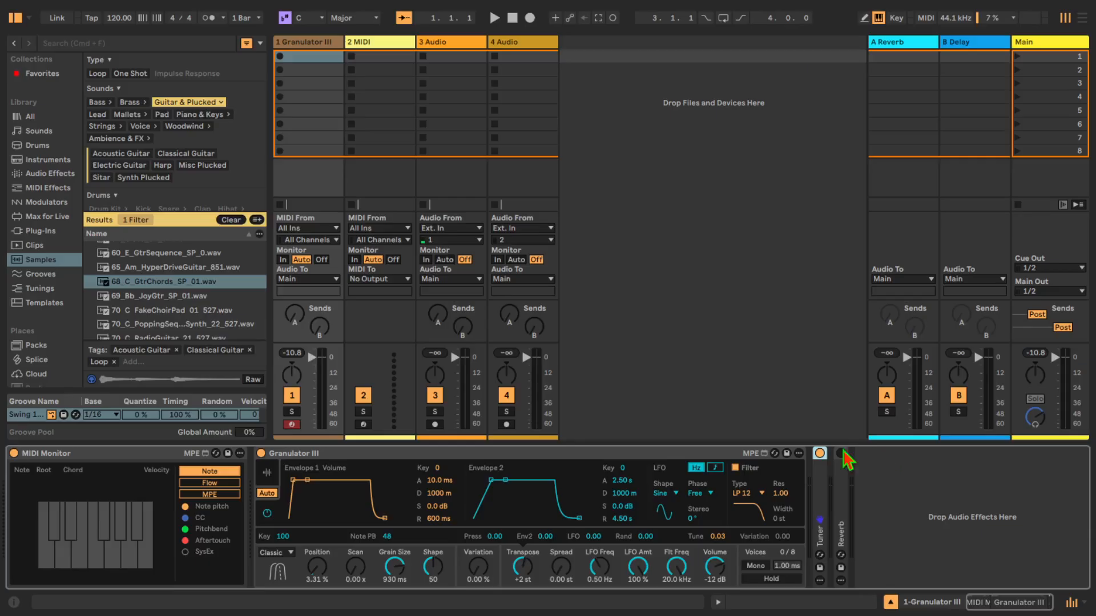
pyautogui.click(268, 473)
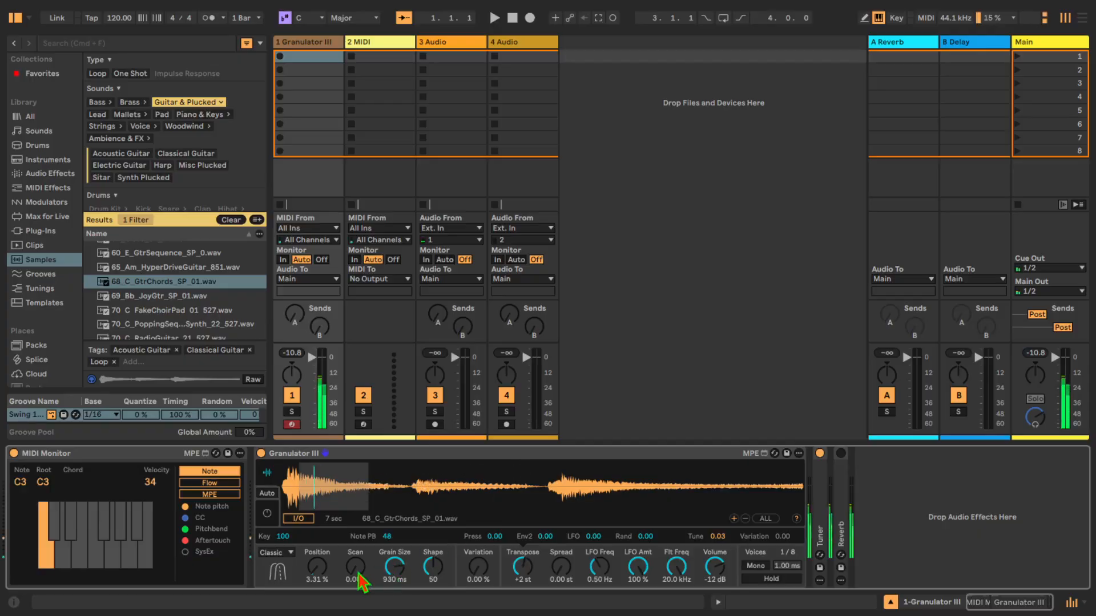
# - Try a Scan speed of 0.48 x and reset Scan to 0.00 x
pyautogui.moveTo(357, 573); pyautogui.dragTo(357, 549)
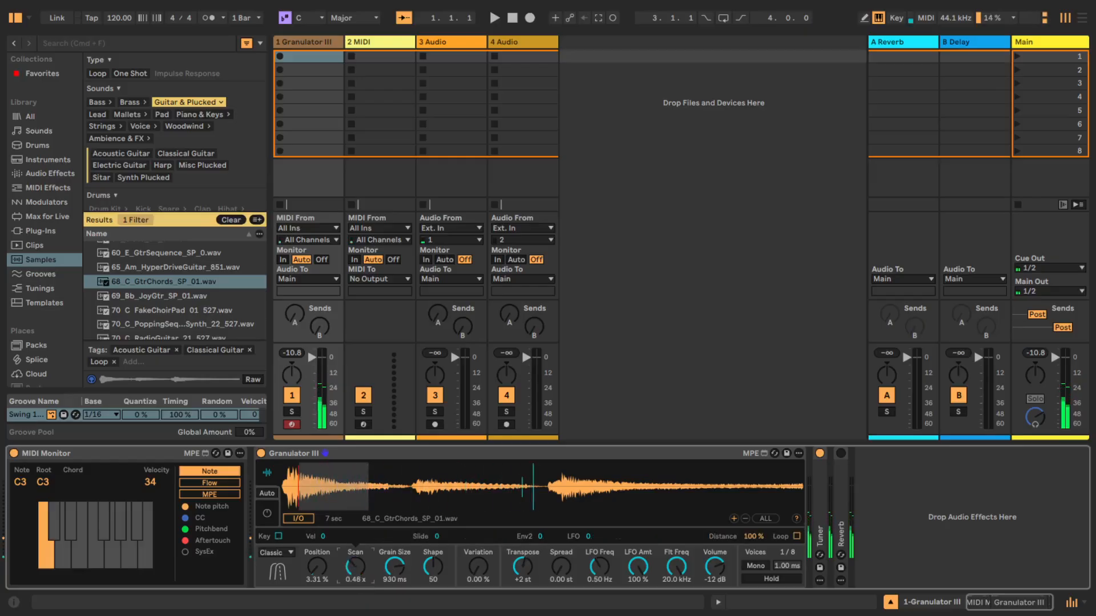
pyautogui.doubleClick(358, 581)
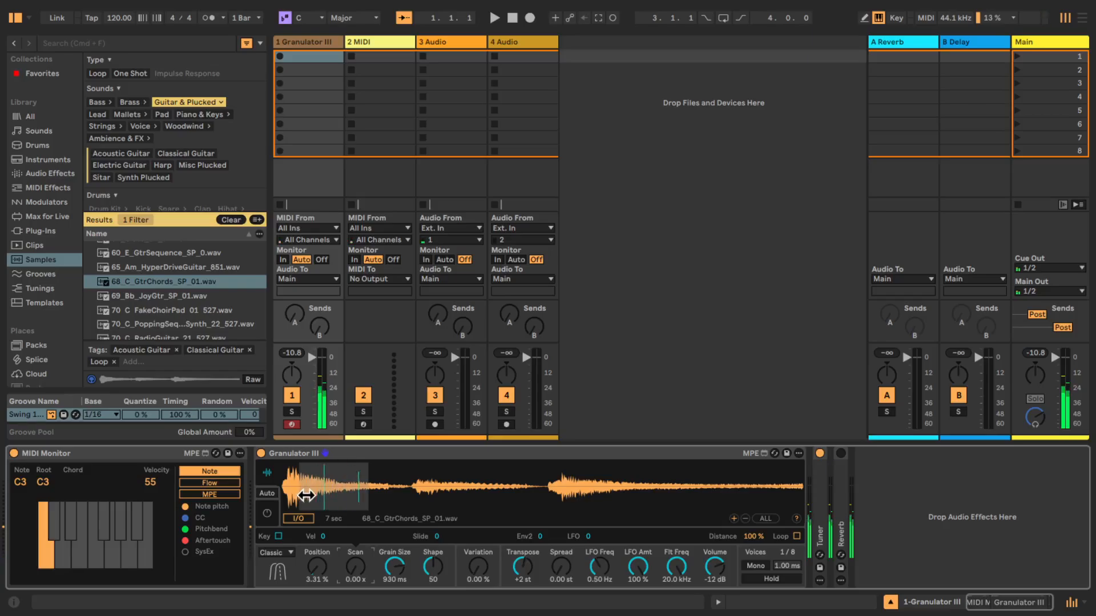
pyautogui.moveTo(357, 584)
pyautogui.mouseDown()
pyautogui.moveTo(356, 560)
pyautogui.moveTo(357, 579)
pyautogui.mouseUp()
# - Set Grain Size to 206 ms and audition Shape values such as 71, 0 and 100, returning Shape to 50
pyautogui.moveTo(400, 571); pyautogui.dragTo(399, 606)
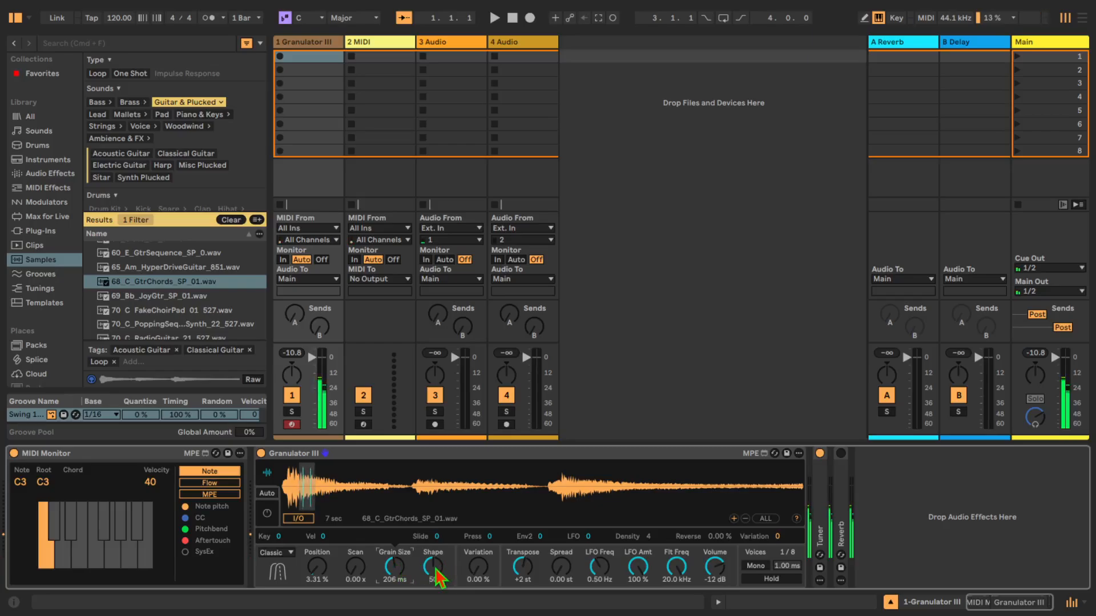
pyautogui.moveTo(438, 578); pyautogui.dragTo(438, 562)
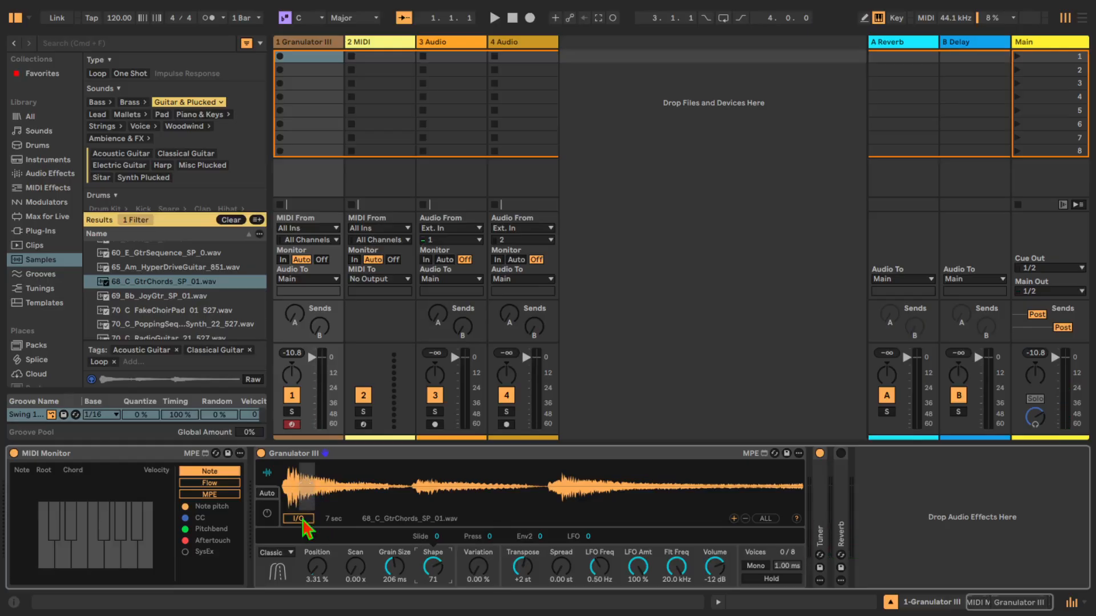
pyautogui.moveTo(433, 567)
pyautogui.mouseDown()
pyautogui.moveTo(435, 588)
pyautogui.moveTo(434, 548)
pyautogui.mouseUp()
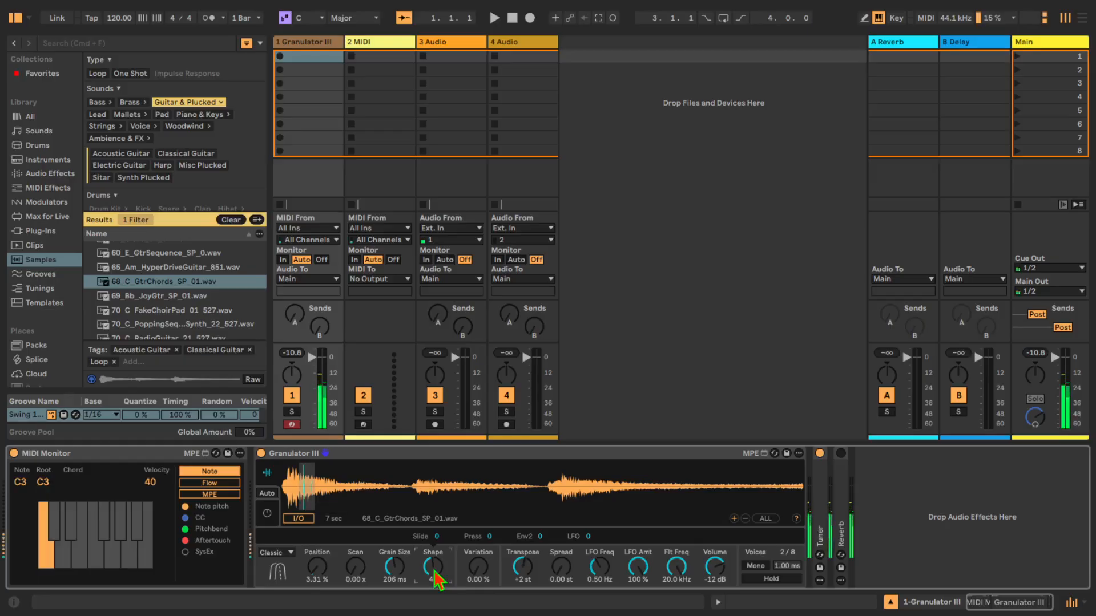
pyautogui.moveTo(435, 572)
pyautogui.mouseDown()
pyautogui.moveTo(435, 594)
pyautogui.moveTo(433, 513)
pyautogui.moveTo(437, 579)
pyautogui.mouseUp()
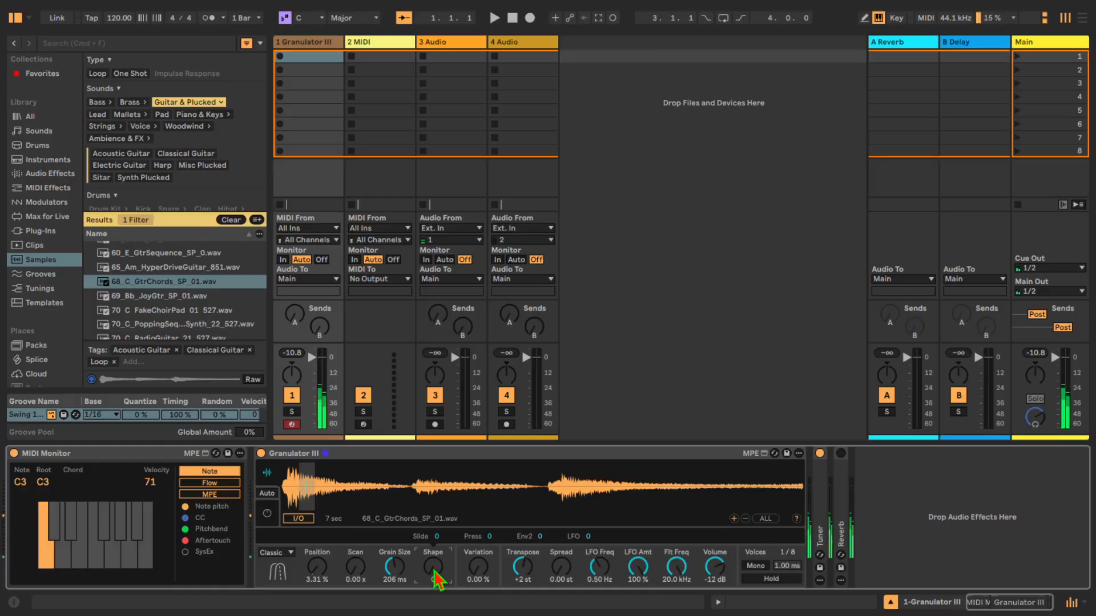
pyautogui.moveTo(435, 578); pyautogui.dragTo(435, 538)
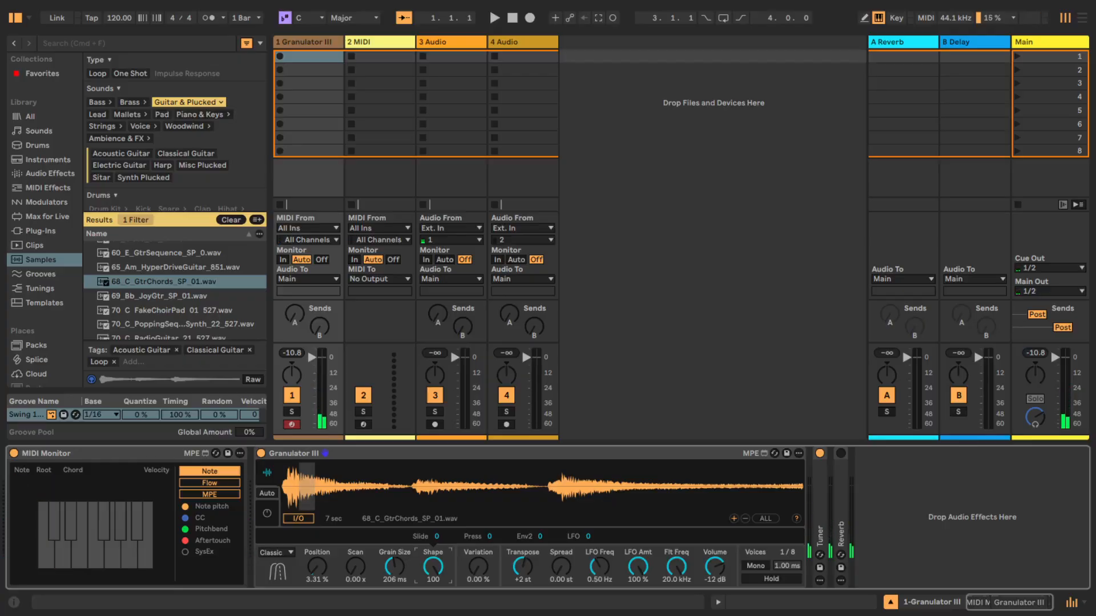
pyautogui.moveTo(433, 567)
pyautogui.mouseDown()
pyautogui.moveTo(433, 613)
pyautogui.moveTo(433, 583)
pyautogui.mouseUp()
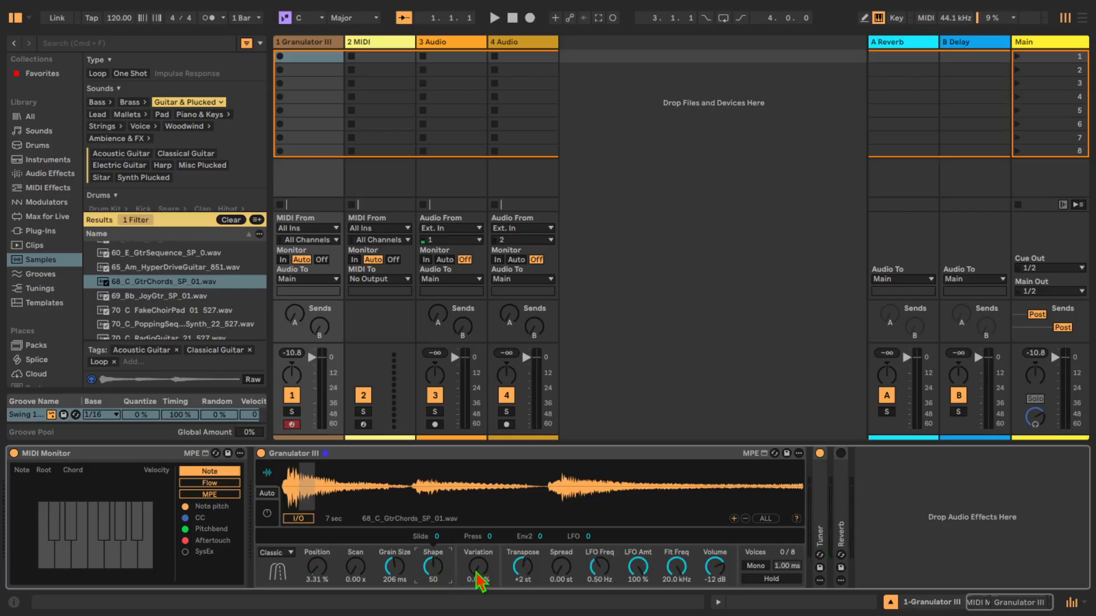
# - Set Granulator III's Variation to 2.24 % and its Spread to 0.04 st
pyautogui.moveTo(478, 574); pyautogui.dragTo(478, 568)
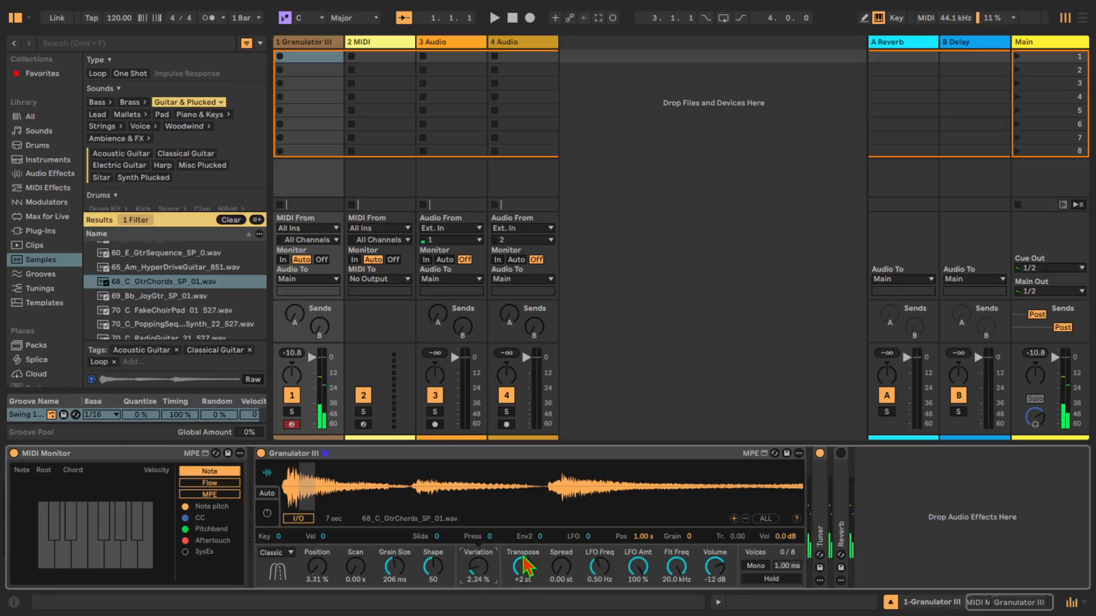
pyautogui.click(562, 569)
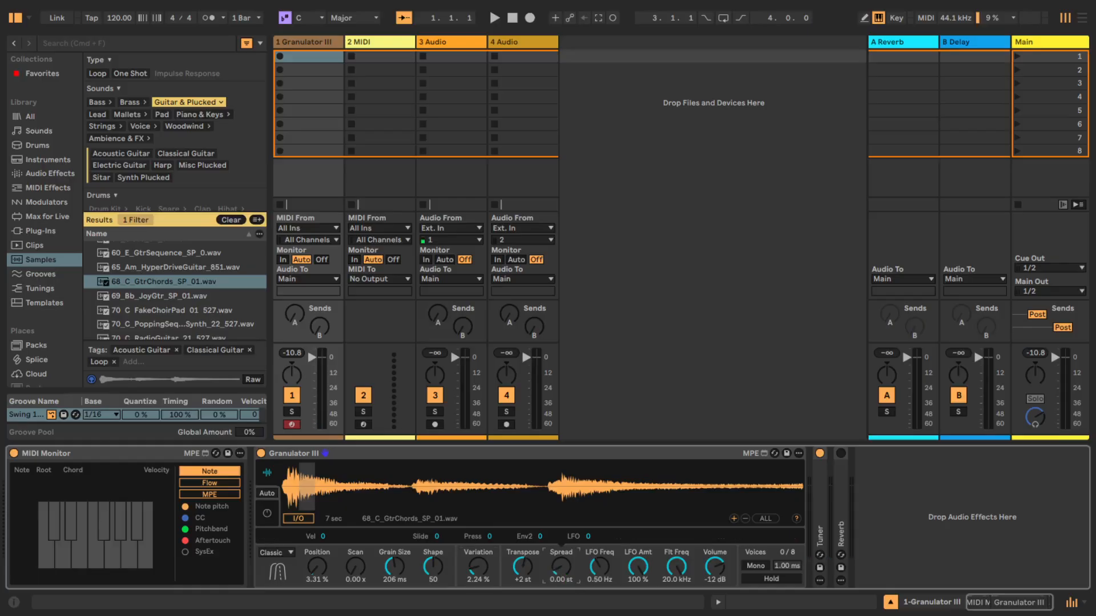
pyautogui.moveTo(562, 570)
pyautogui.mouseDown()
pyautogui.moveTo(563, 561)
pyautogui.moveTo(562, 570)
pyautogui.mouseUp()
# - Examine the modulation settings of Transpose, Shape and Grain Size in Granulator III
pyautogui.click(525, 571)
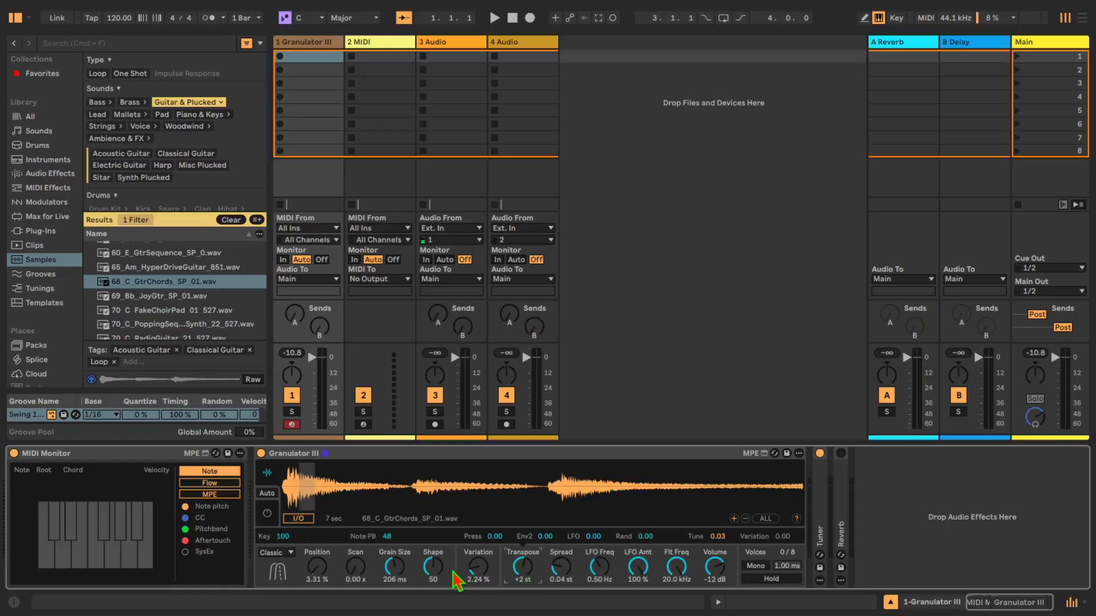
pyautogui.click(432, 572)
pyautogui.click(391, 571)
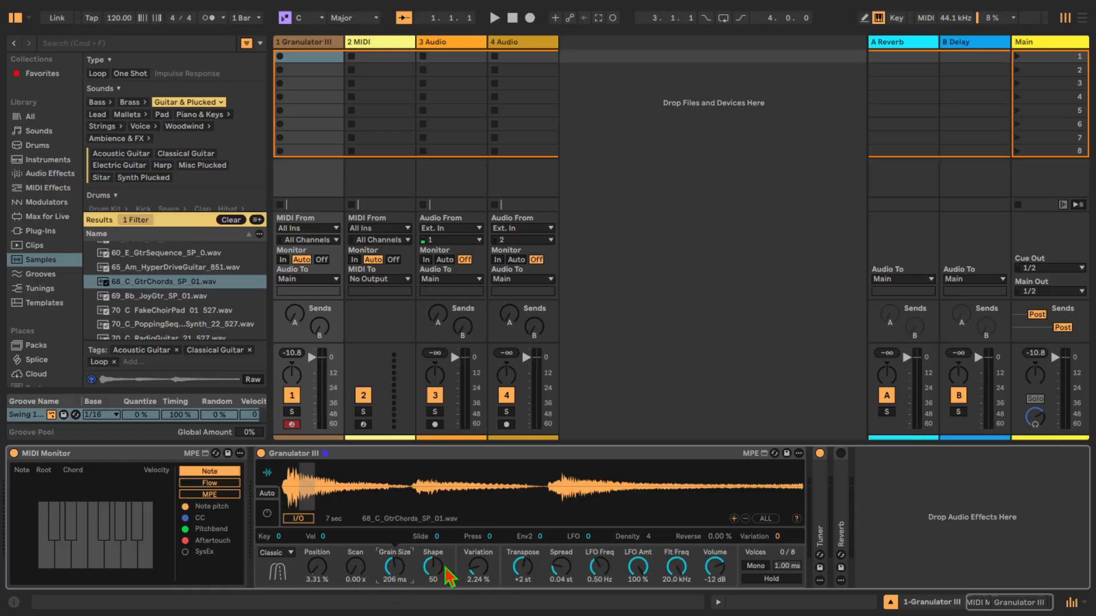
pyautogui.click(530, 570)
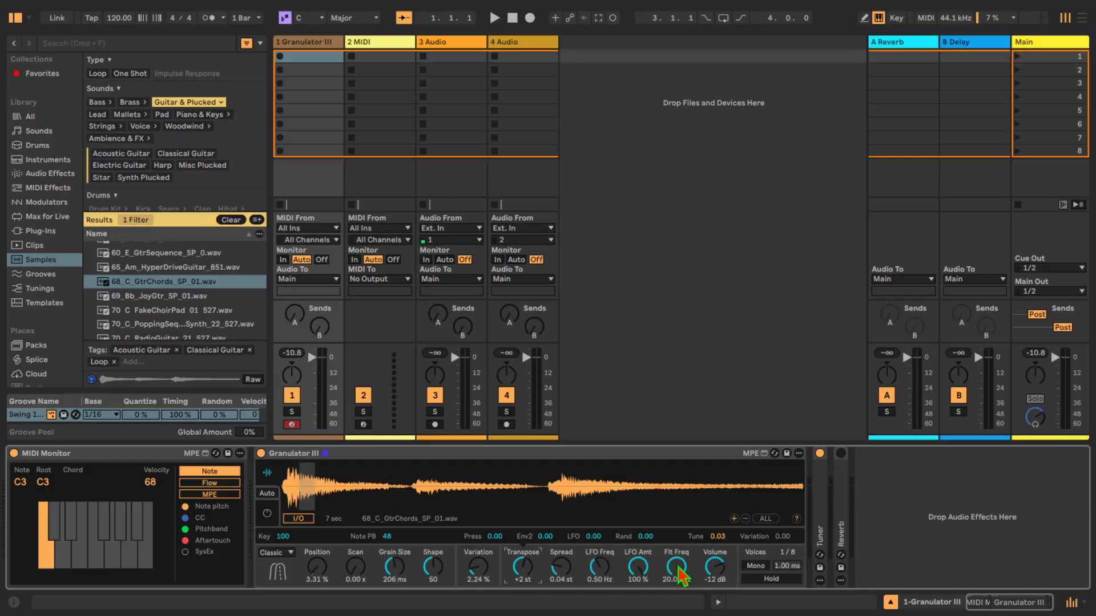
# - Lower the filter frequency to 2.20 kHz and lengthen Envelope 1's release to 6.09 s
pyautogui.moveTo(681, 576); pyautogui.dragTo(680, 601)
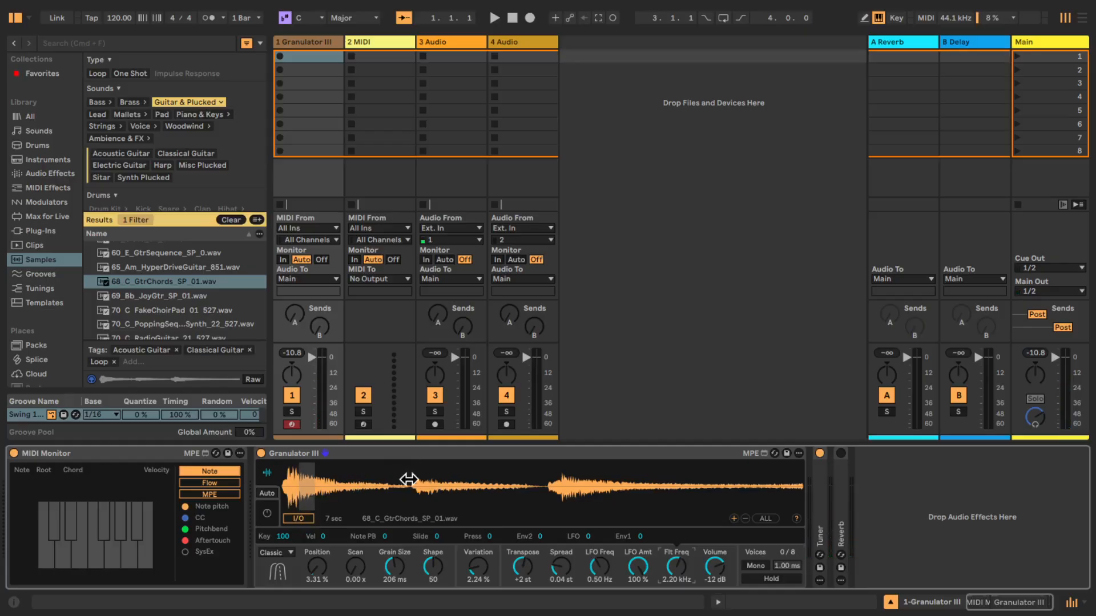
pyautogui.click(266, 514)
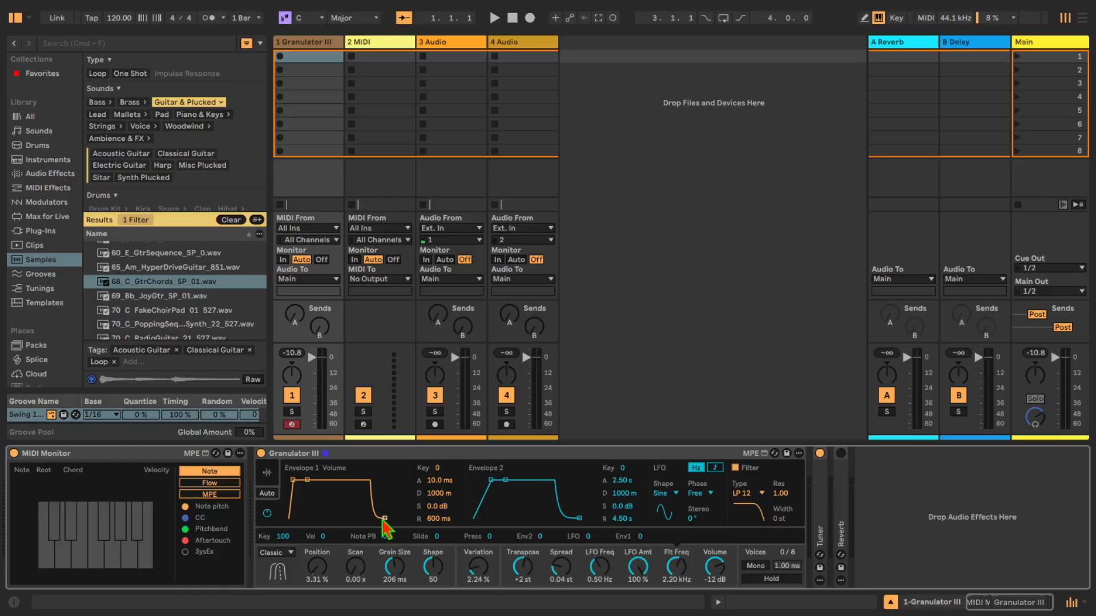
pyautogui.moveTo(383, 519); pyautogui.dragTo(388, 518)
pyautogui.moveTo(390, 520); pyautogui.dragTo(397, 519)
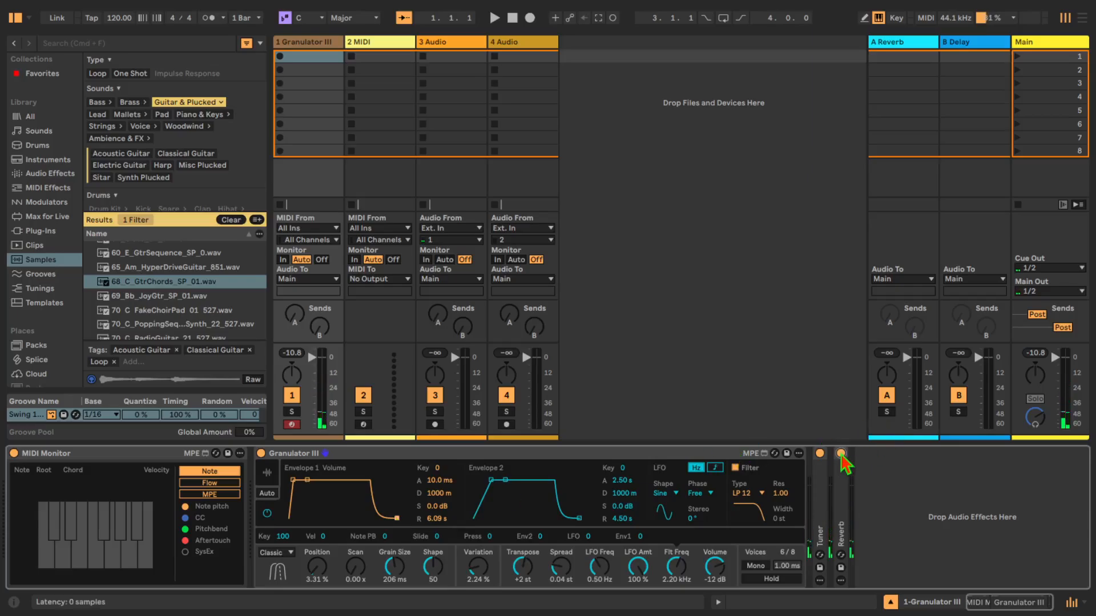
# - Turn on and unfold the Reverb, and return Granulator III to its sample waveform view
pyautogui.doubleClick(842, 478)
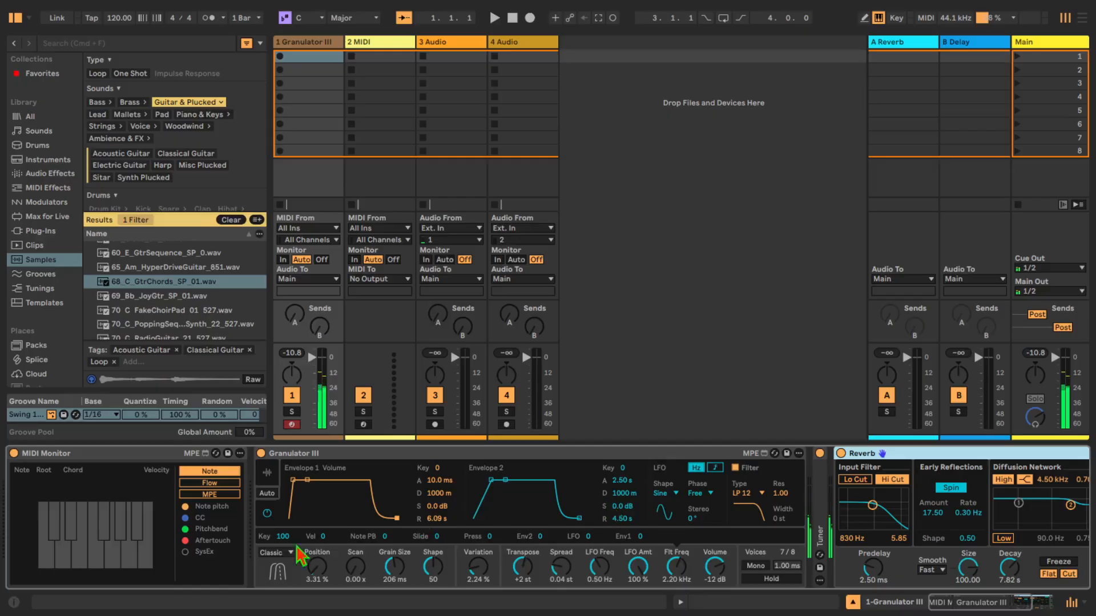
pyautogui.click(265, 475)
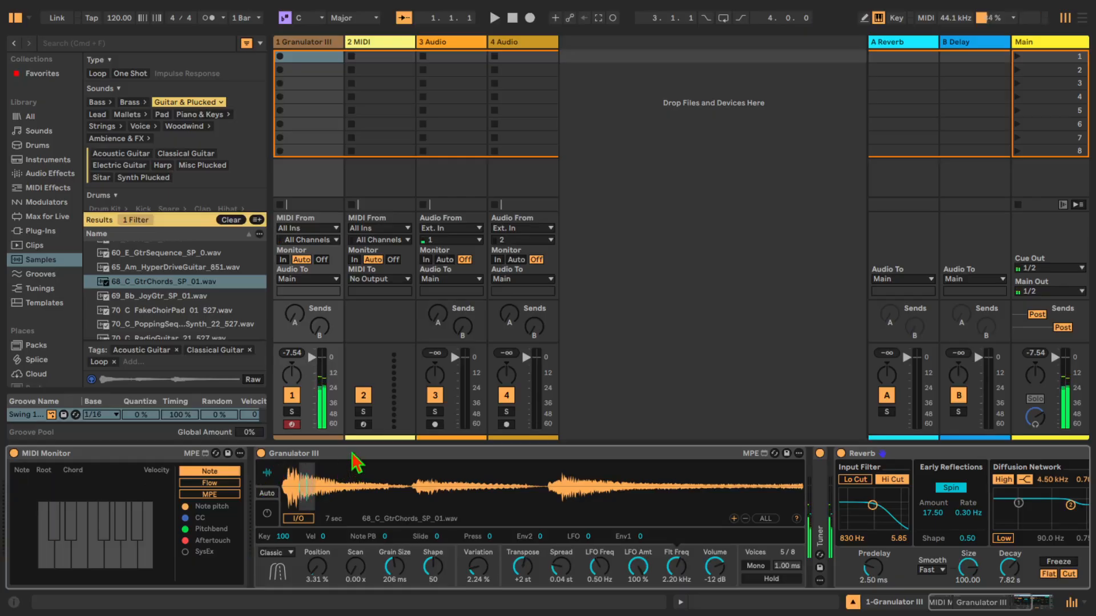
# - Group Granulator III into an Instrument Rack and show the rack's chain list
pyautogui.click(357, 463)
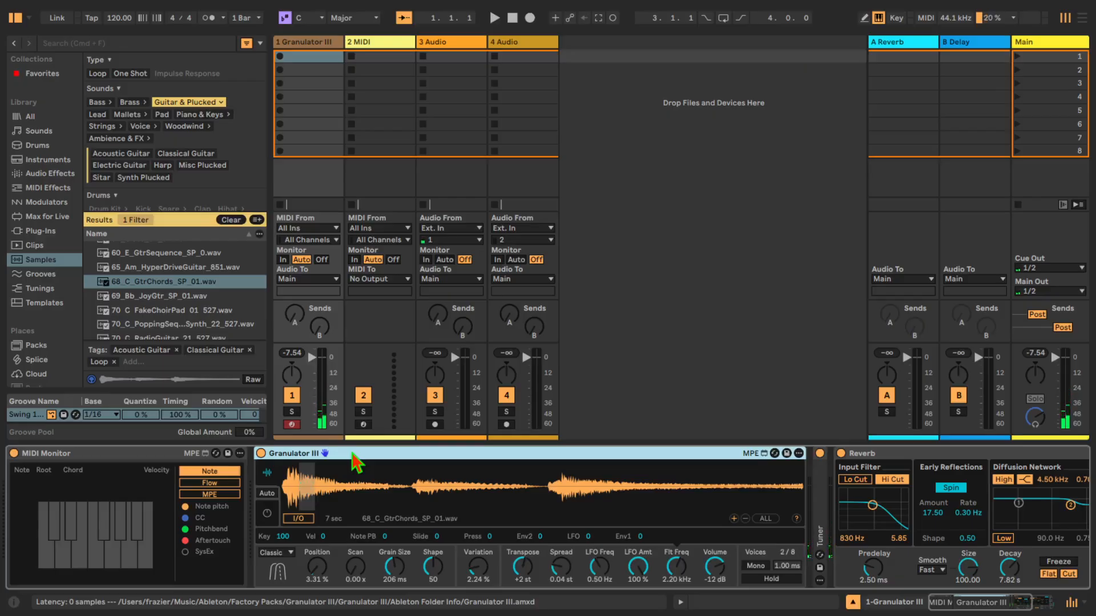
pyautogui.press('super+g')
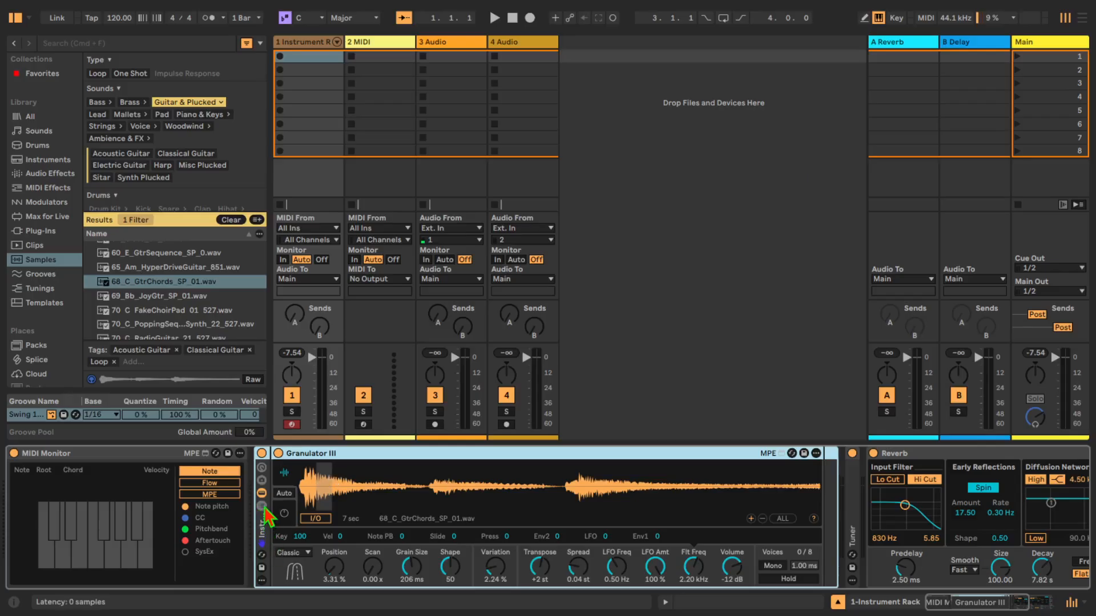
pyautogui.click(262, 507)
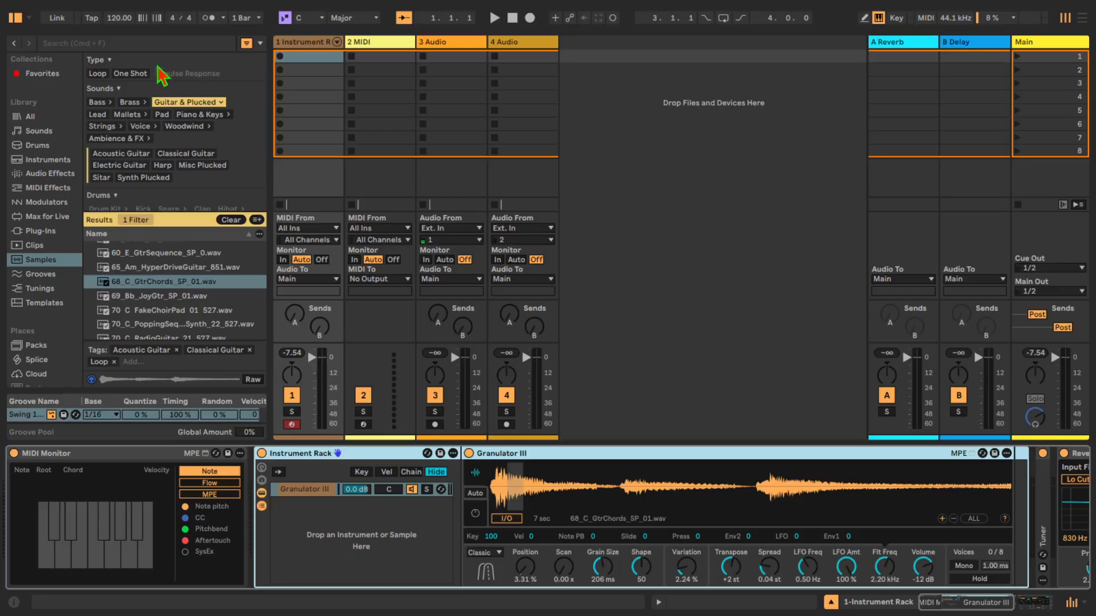
# - Search the whole library for "gran", add Granulator III as a second chain in the rack, and deactivate the first chain
pyautogui.click(31, 117)
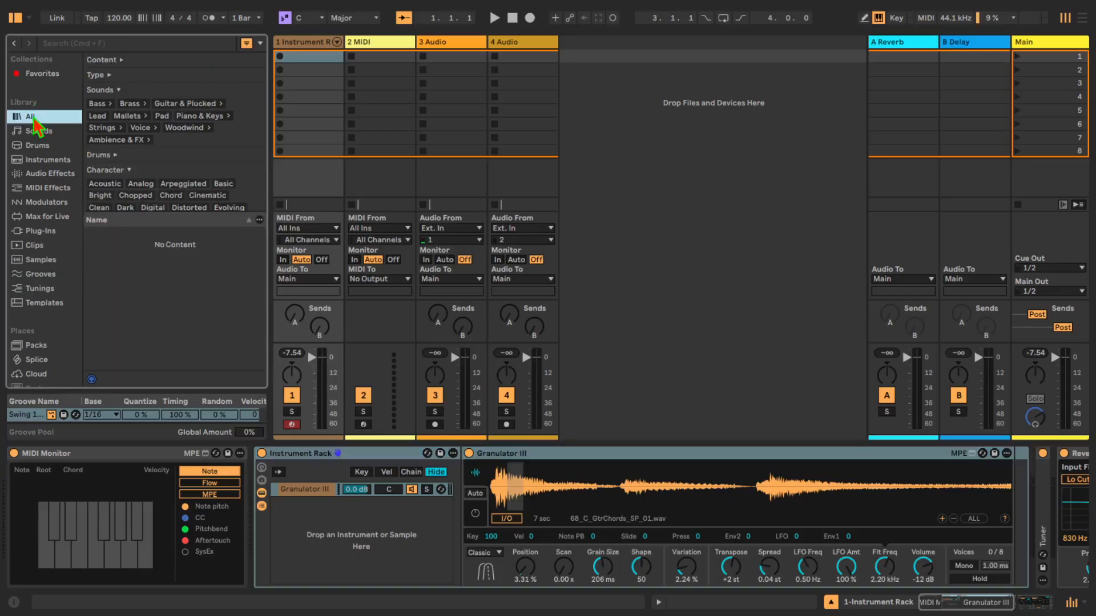
pyautogui.click(114, 46)
pyautogui.write('g')
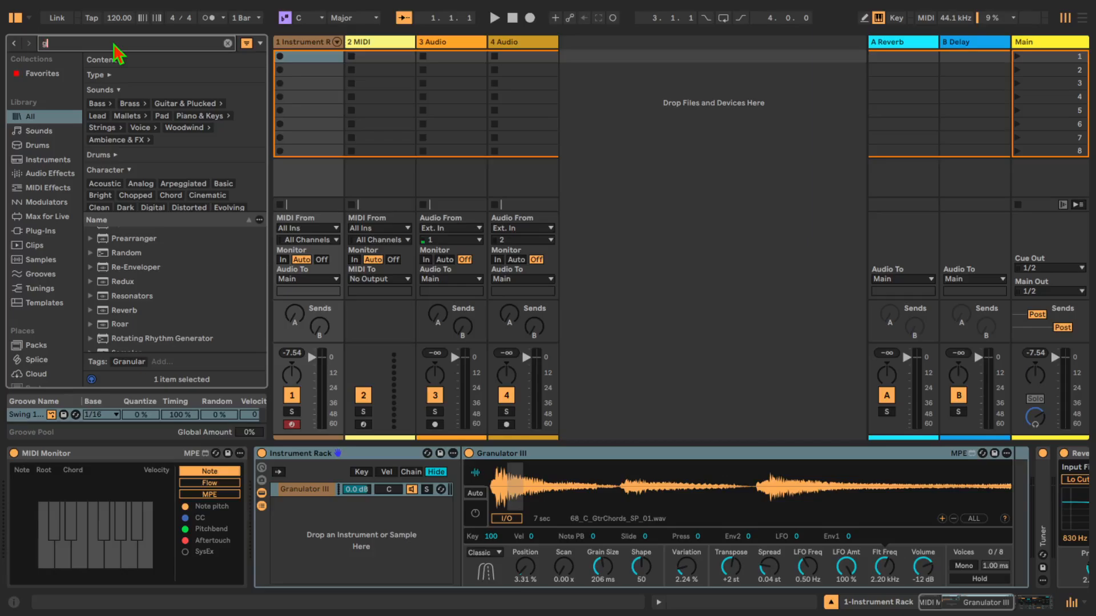
pyautogui.write('ran')
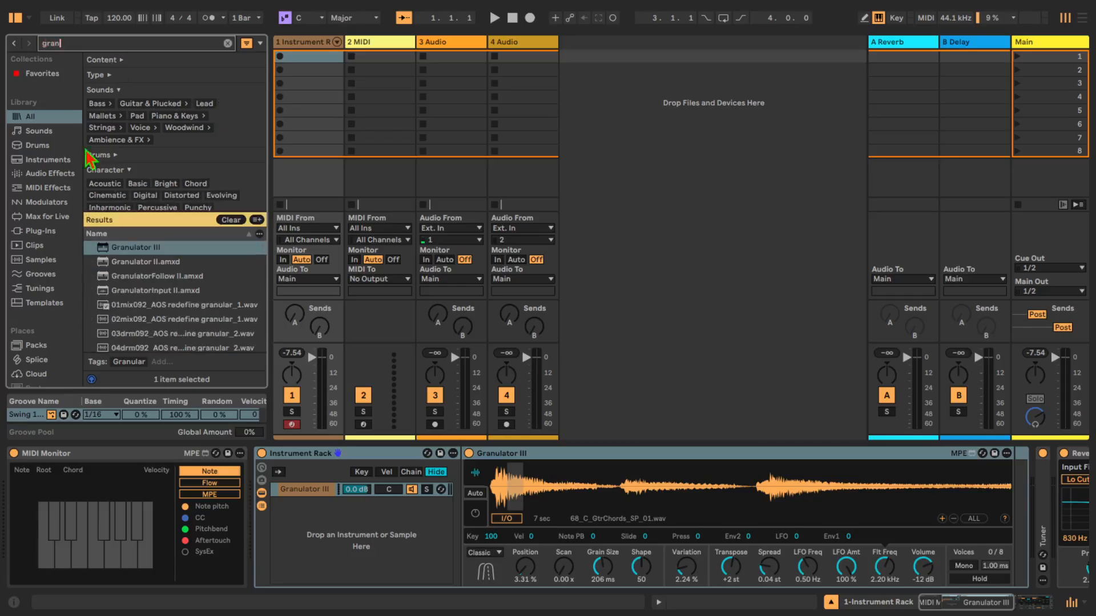
pyautogui.moveTo(131, 251); pyautogui.dragTo(413, 502)
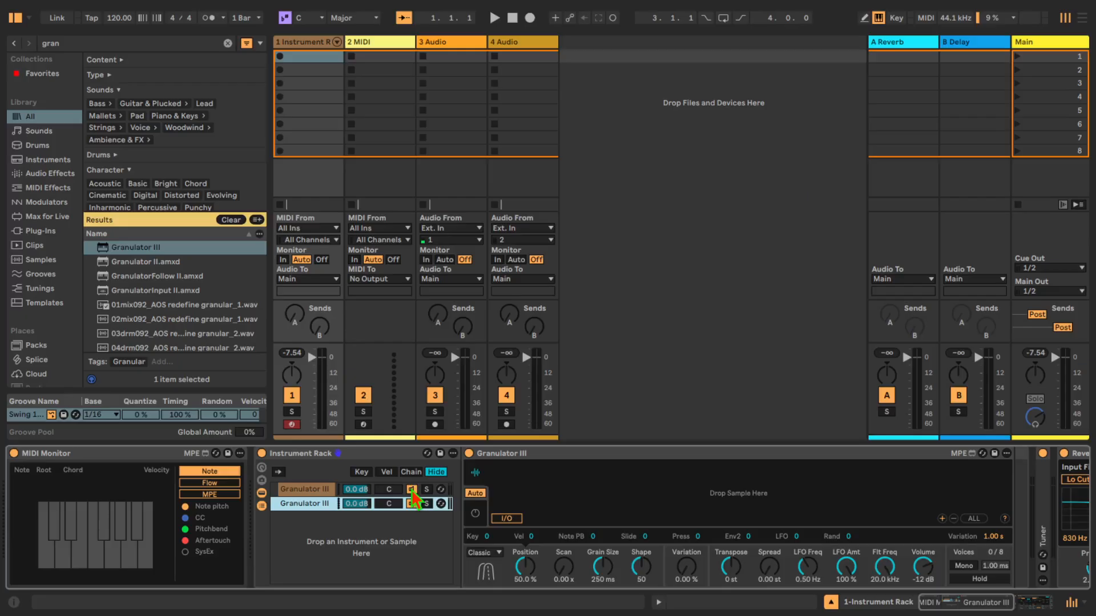
pyautogui.click(412, 490)
# - Filter the sample library to Mallets without a search term and load 51_C#_KalNote_SP_02.wav into the new Granulator III
pyautogui.click(41, 261)
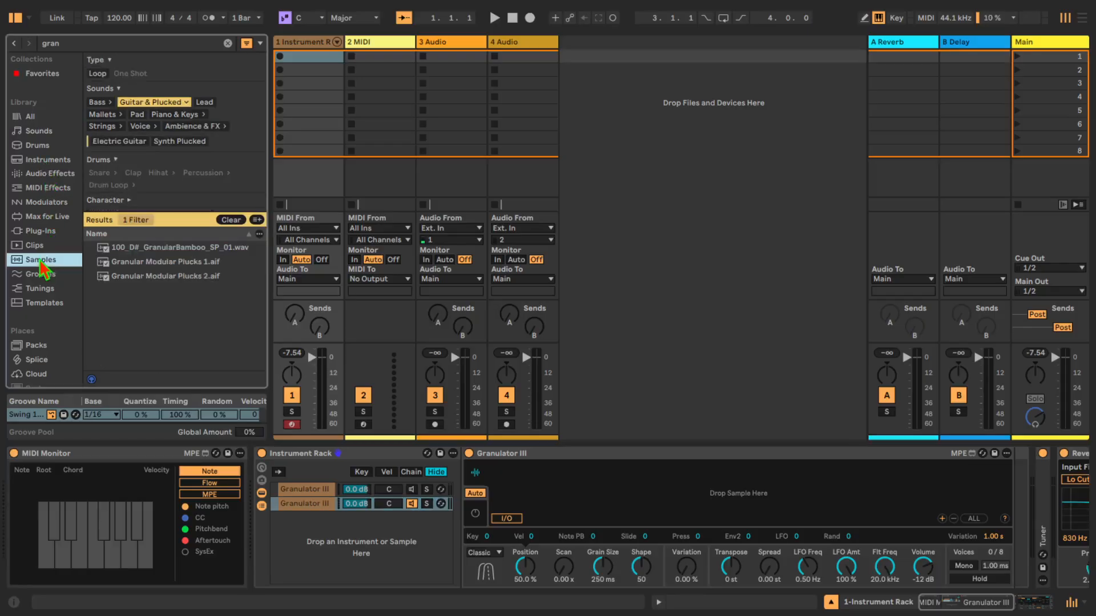
pyautogui.click(227, 43)
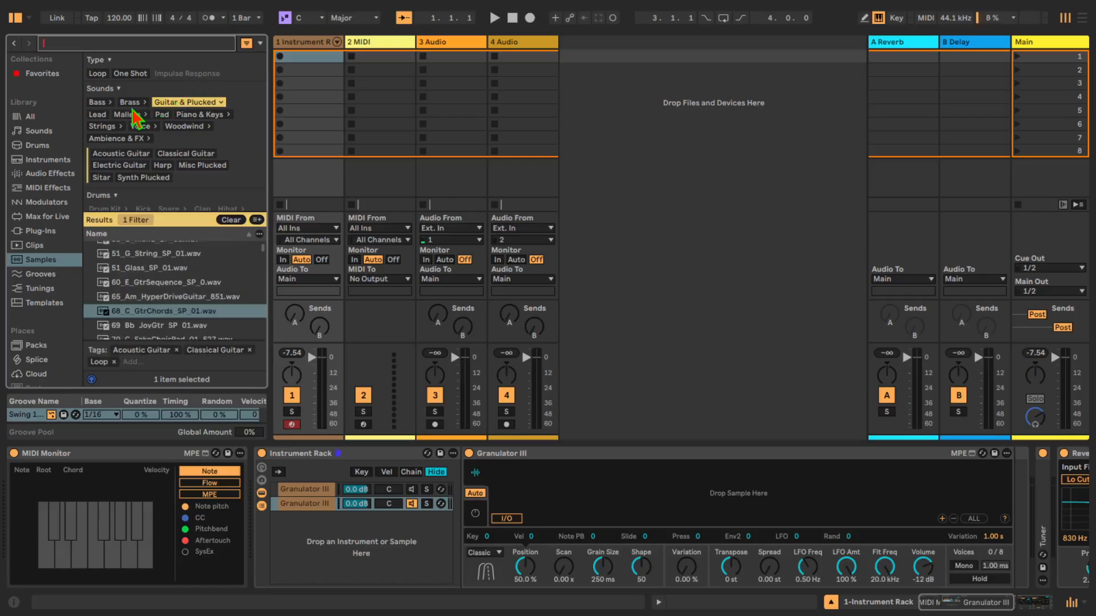
pyautogui.click(133, 114)
pyautogui.click(164, 255)
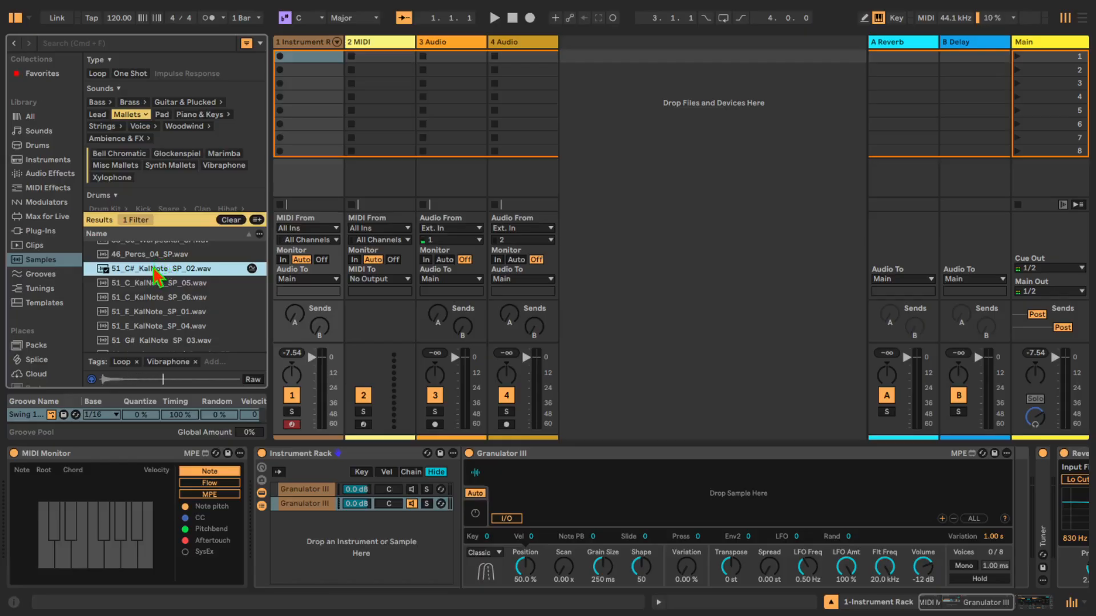
pyautogui.moveTo(156, 273); pyautogui.dragTo(630, 513)
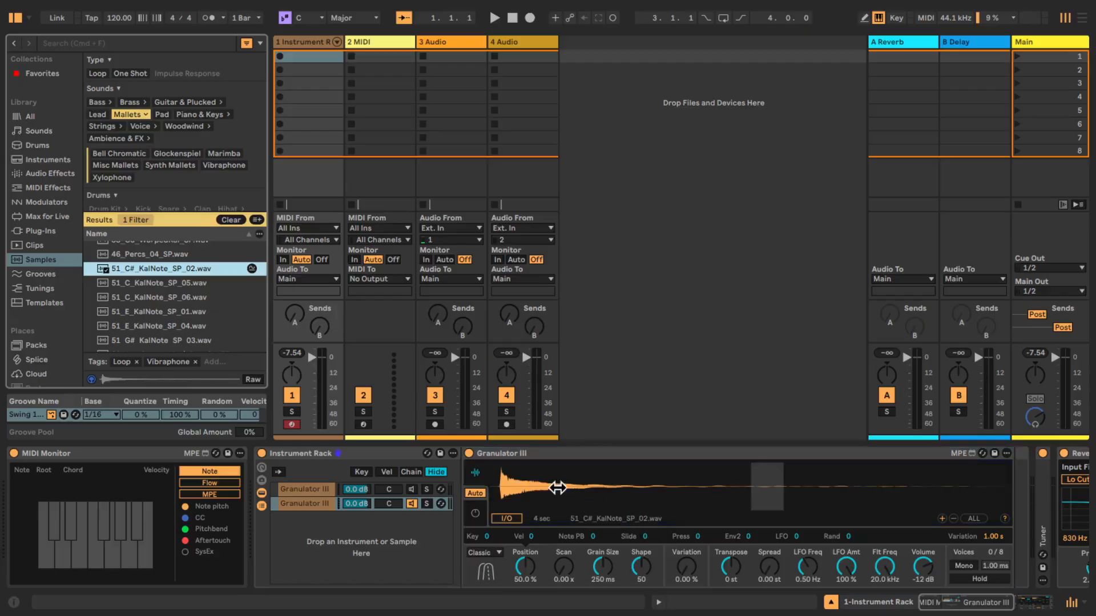
# - Unfold the Tuner and tune the mallet sample to C with Position 2.78 % and Transpose -1 st
pyautogui.moveTo(769, 483); pyautogui.dragTo(512, 487)
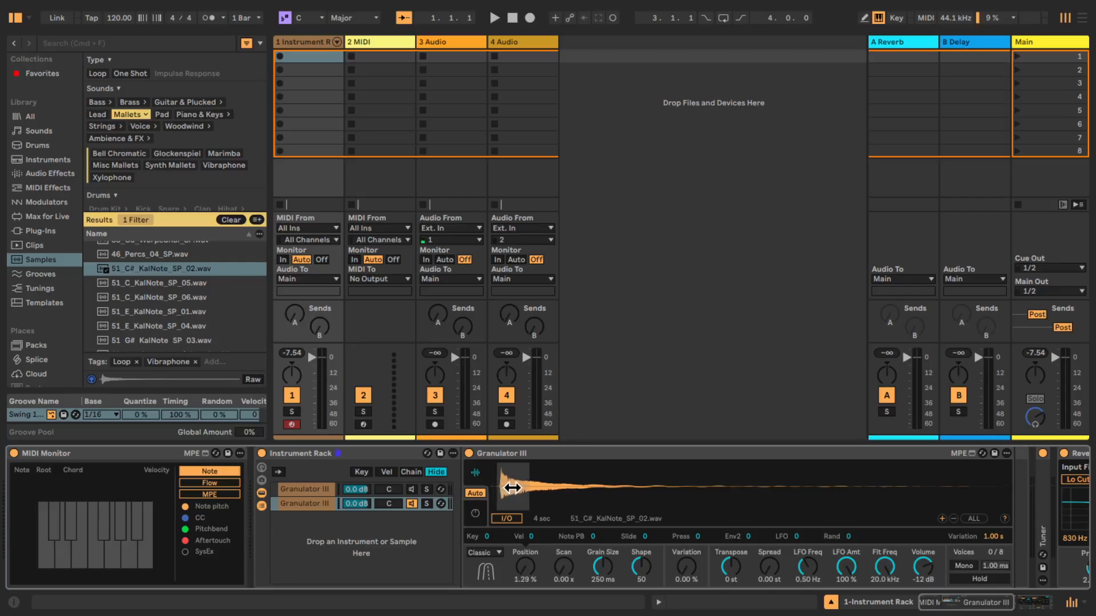
pyautogui.hscroll(8, 726, 477)
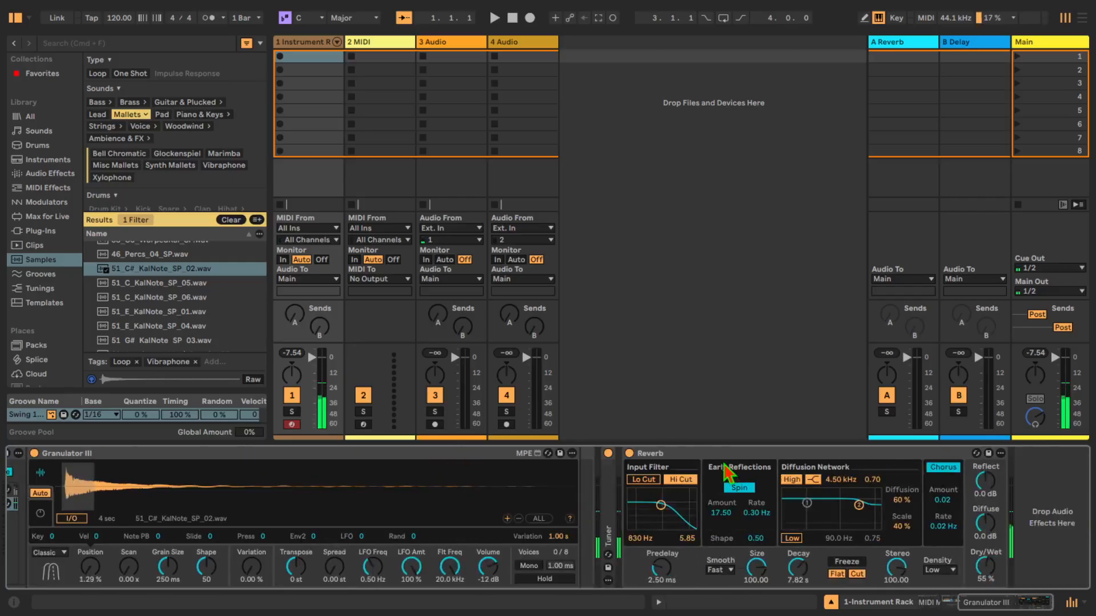
pyautogui.doubleClick(610, 499)
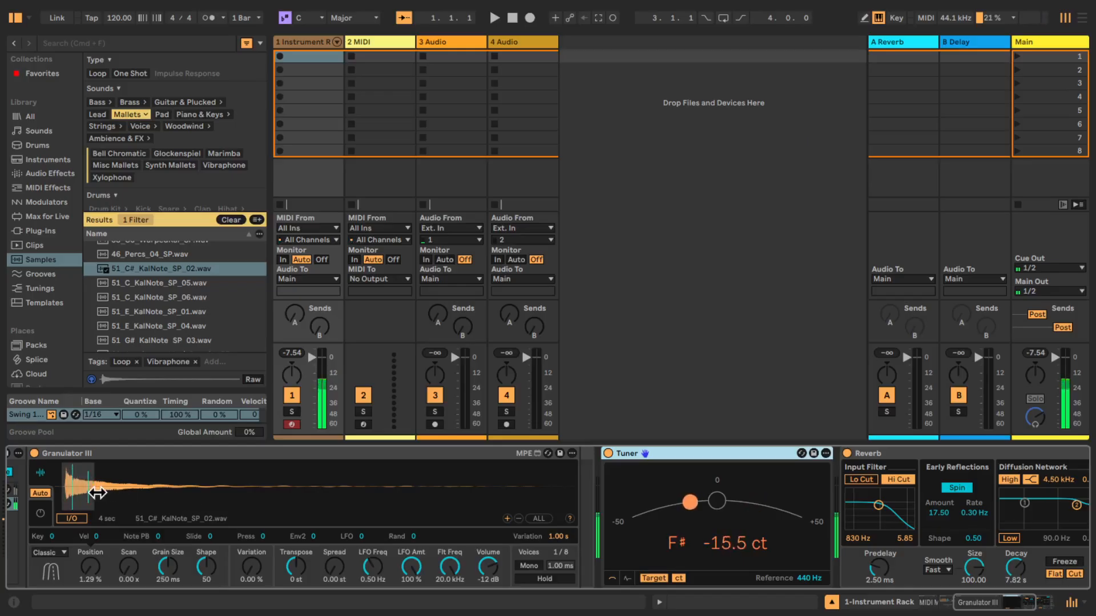
pyautogui.moveTo(85, 489); pyautogui.dragTo(90, 490)
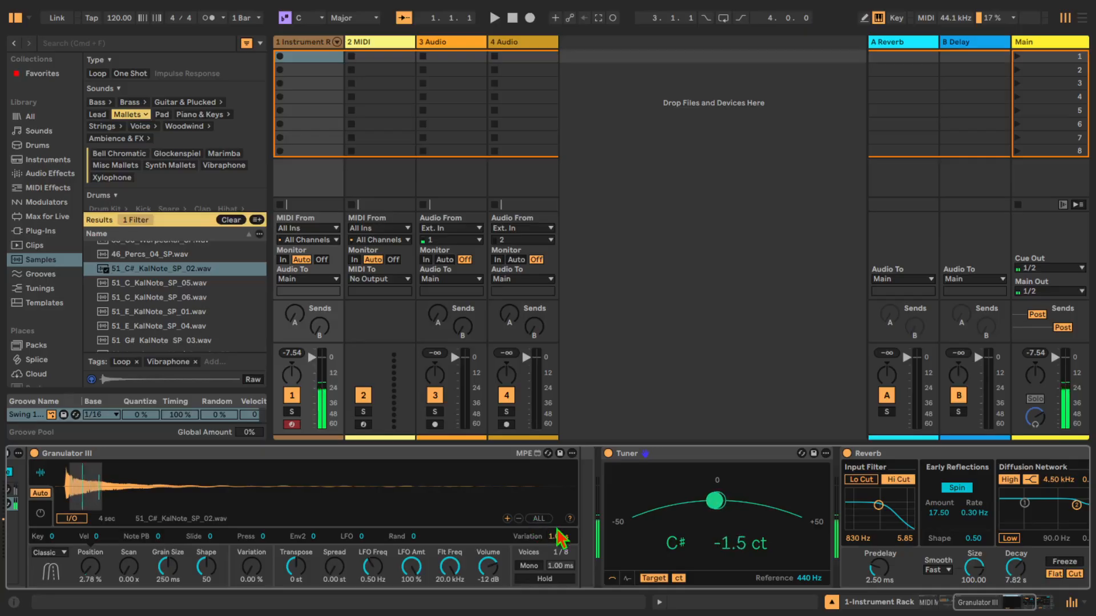
pyautogui.moveTo(296, 568); pyautogui.dragTo(295, 571)
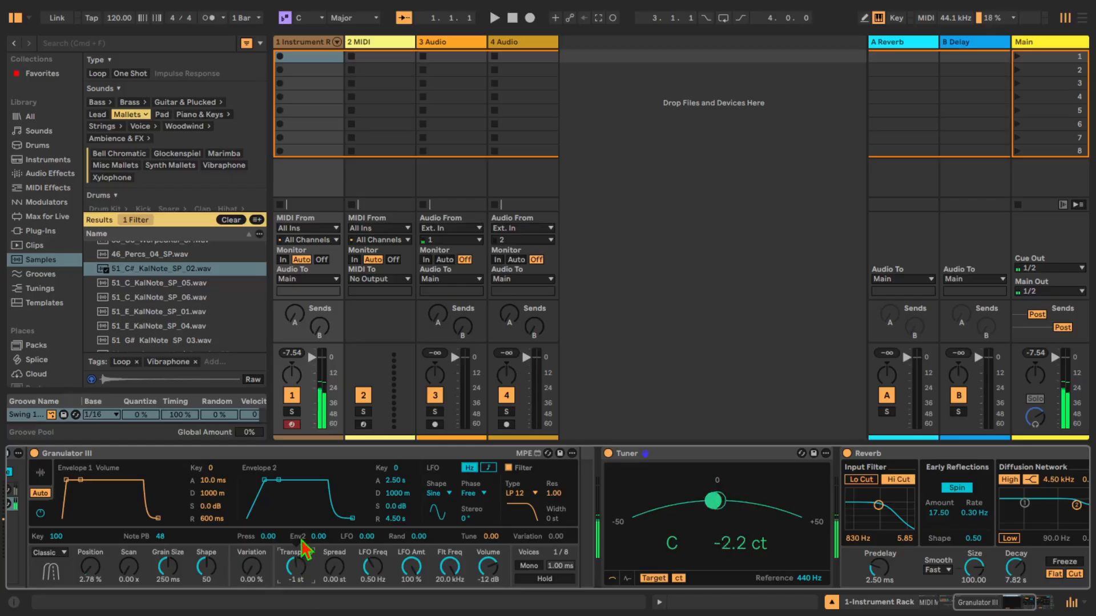
# - Set the second Granulator III's Envelope 1 release to 3.93 s and its Spread to 0.07 st
pyautogui.hscroll(-5, 334, 489)
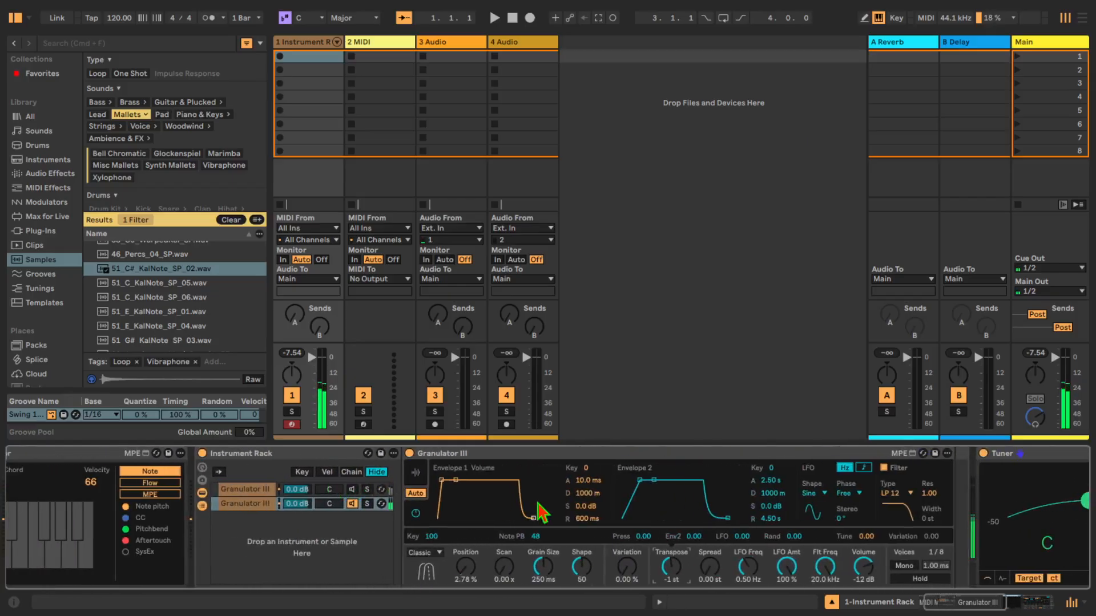
pyautogui.moveTo(532, 518); pyautogui.dragTo(543, 519)
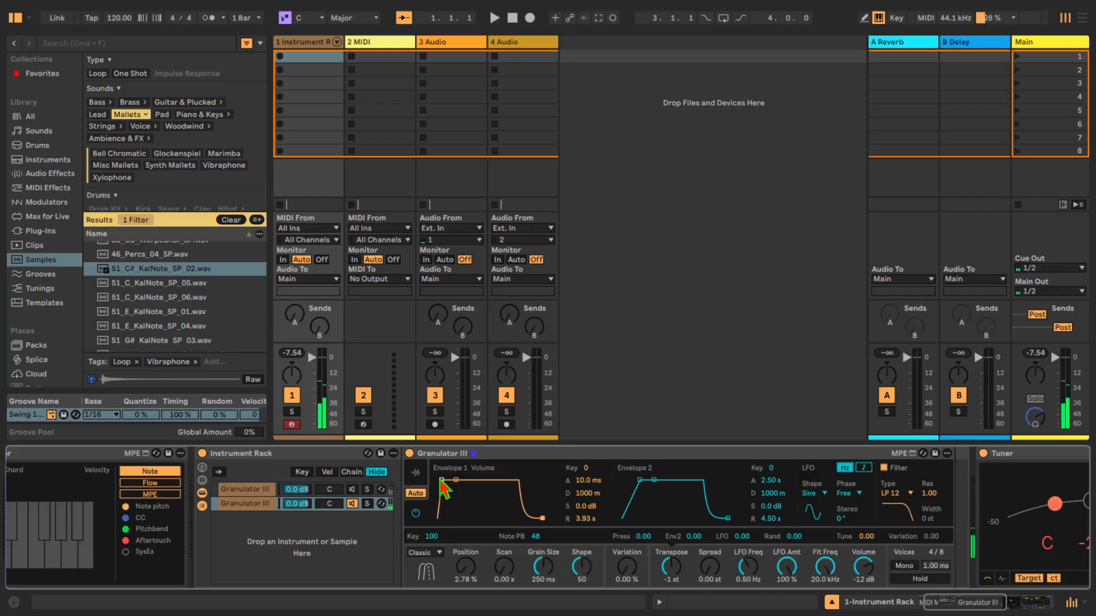
pyautogui.click(416, 473)
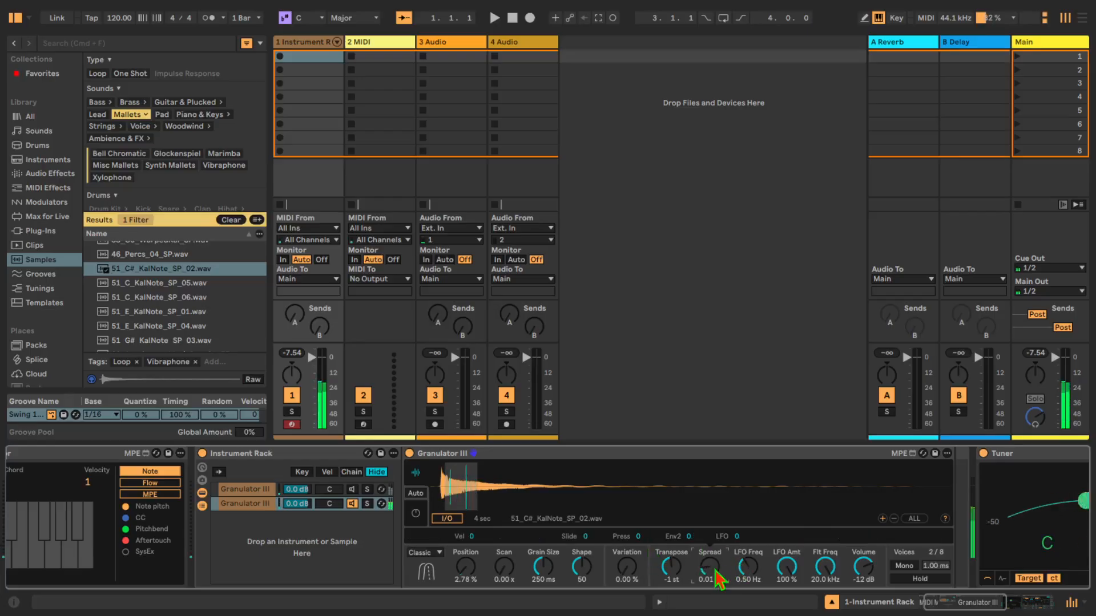
pyautogui.moveTo(716, 572); pyautogui.dragTo(716, 558)
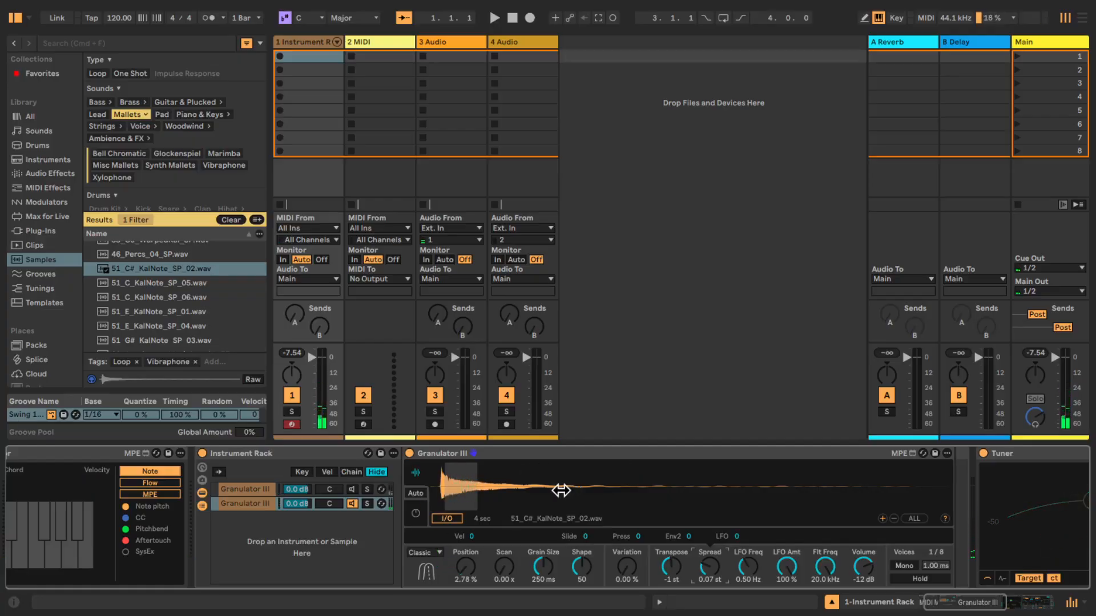
# - Try the Loop playback mode on the mallet sample, and switch the mode to Cloud
pyautogui.click(439, 553)
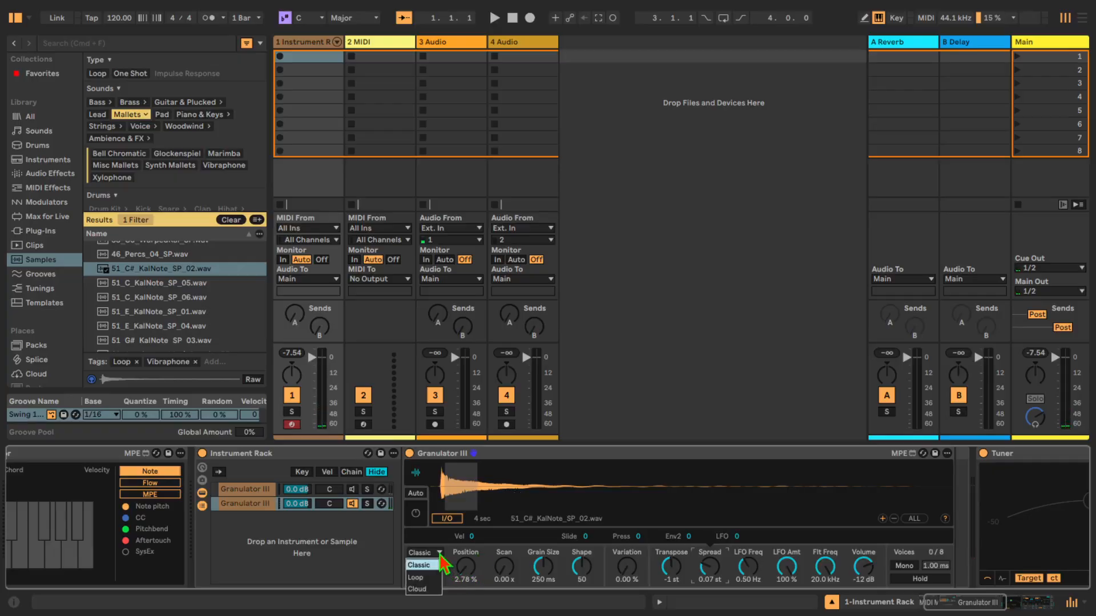
pyautogui.click(416, 578)
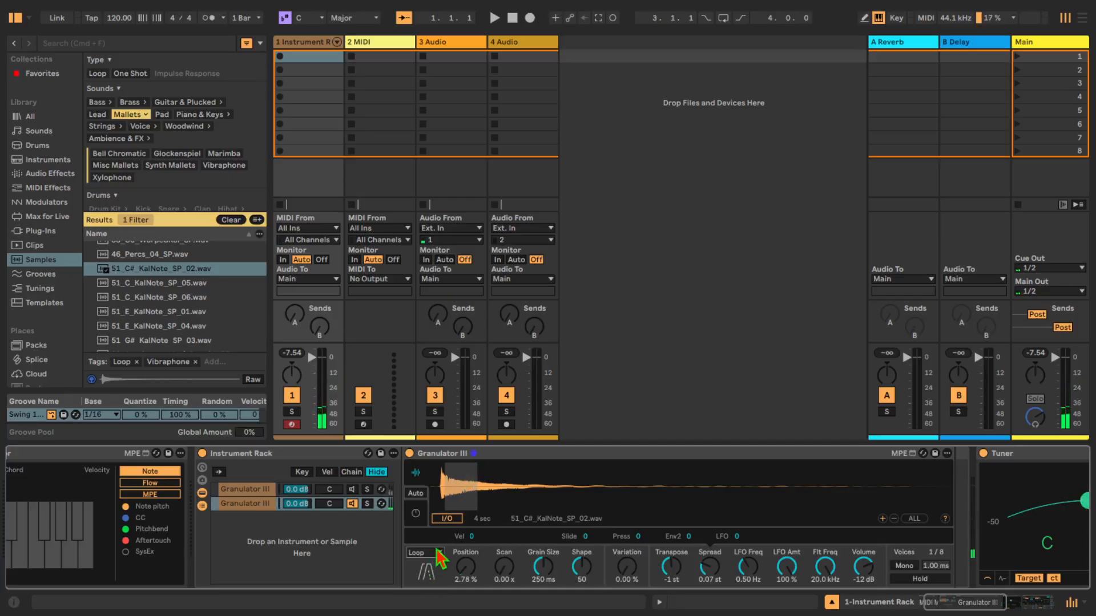
pyautogui.click(435, 552)
pyautogui.click(422, 590)
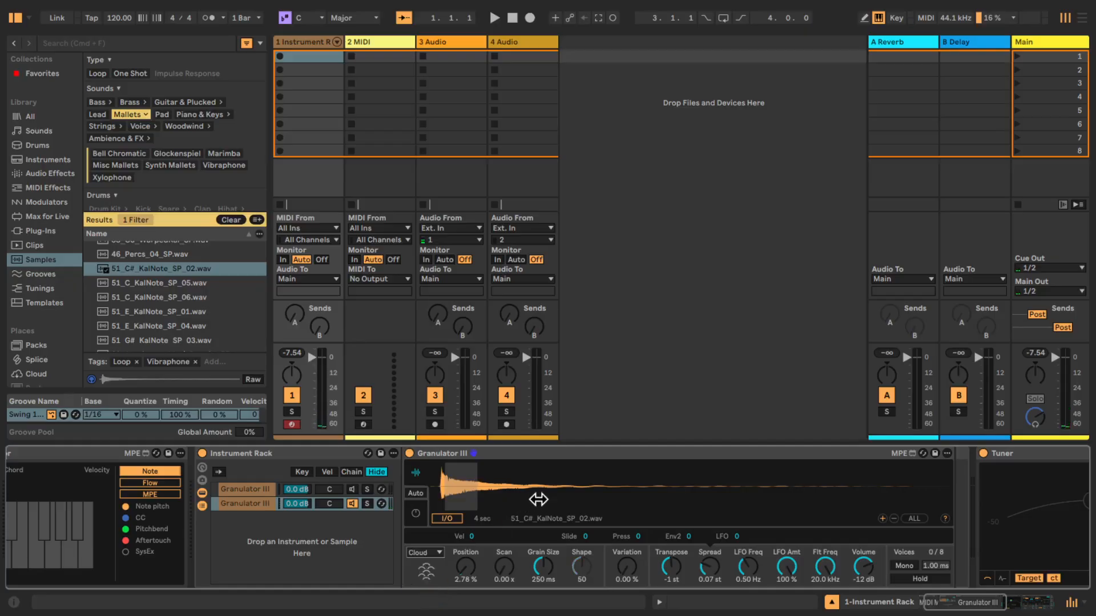
# - Audition notes on the mallet sample in Cloud mode and set its Granulator III Variation to 4.86 %
pyautogui.hscroll(5, 542, 508)
pyautogui.hscroll(-1, 539, 502)
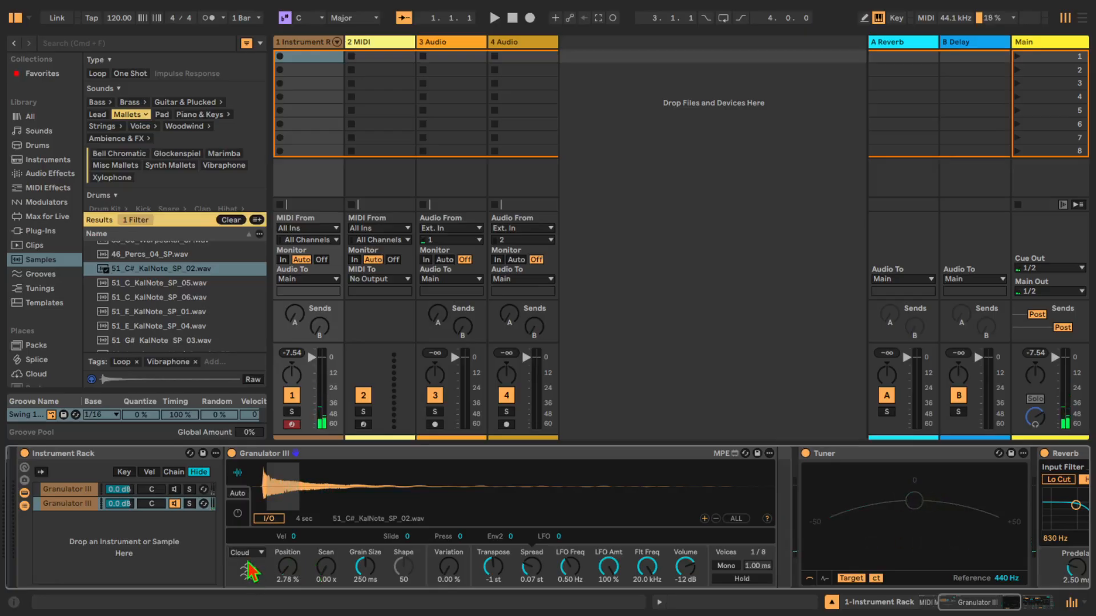
pyautogui.click(368, 565)
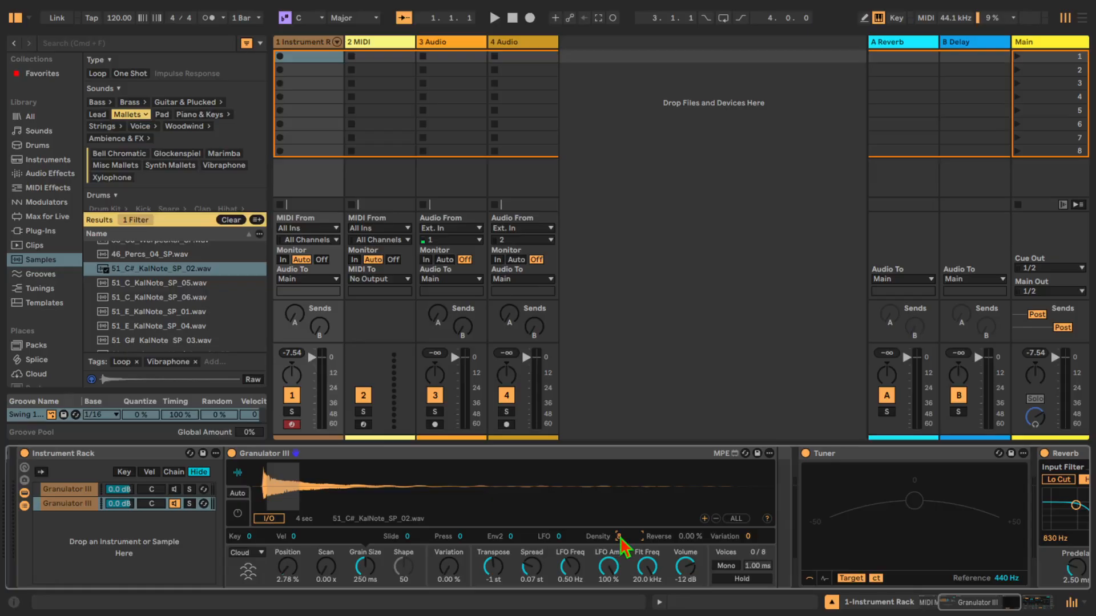
pyautogui.press('a')
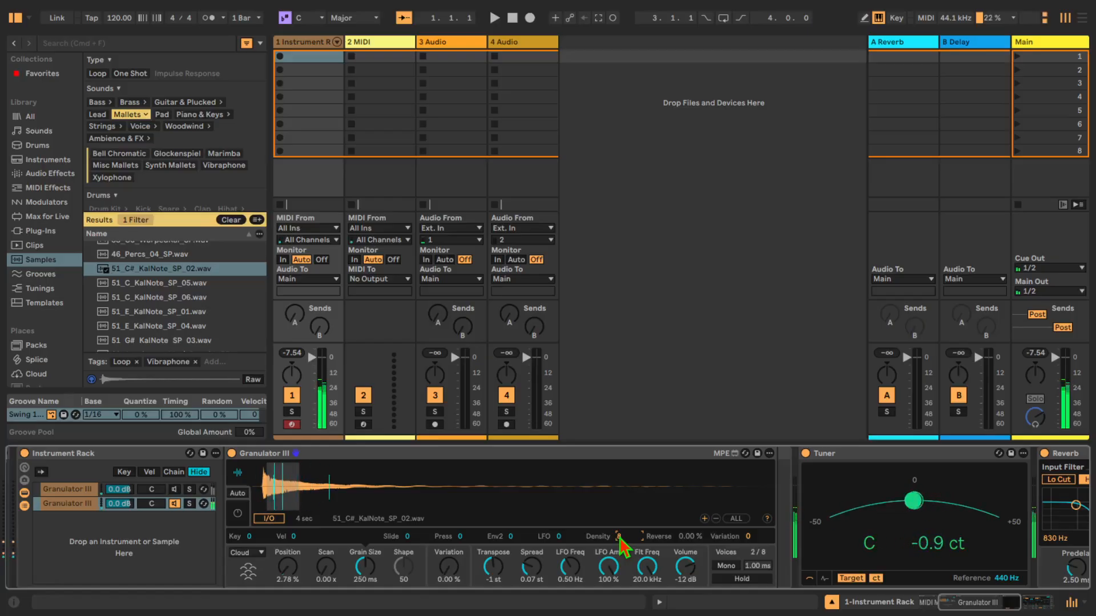
pyautogui.press('f')
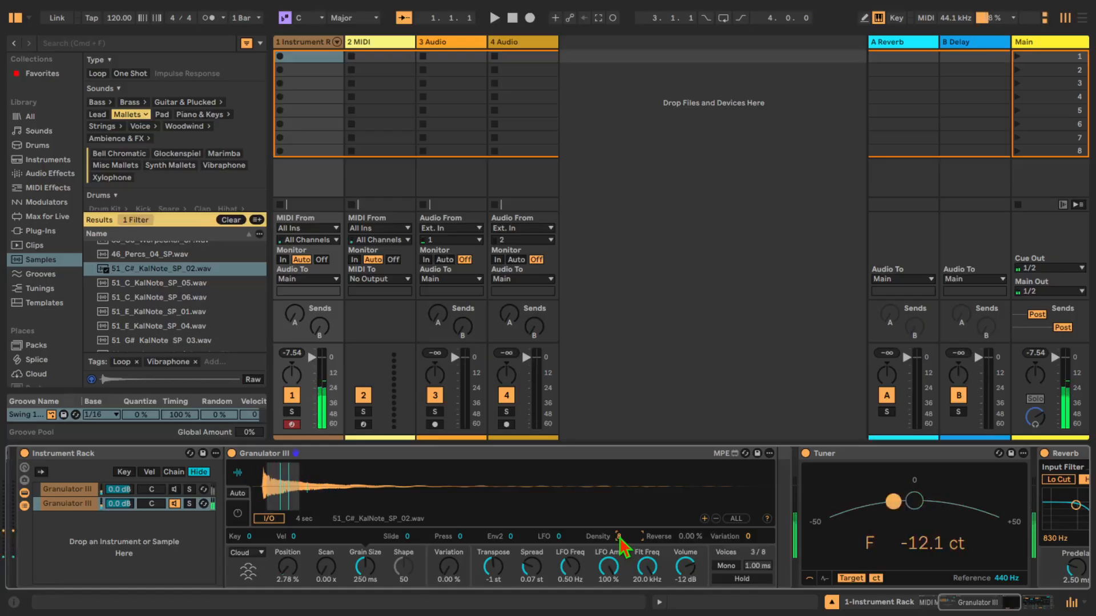
pyautogui.press('a')
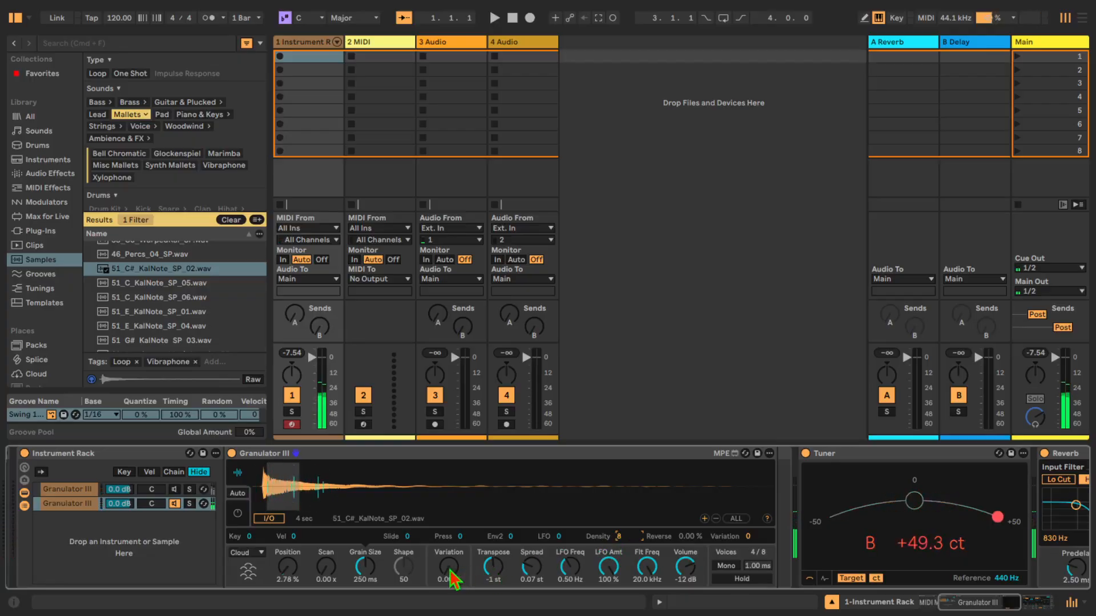
pyautogui.moveTo(449, 568); pyautogui.dragTo(457, 577)
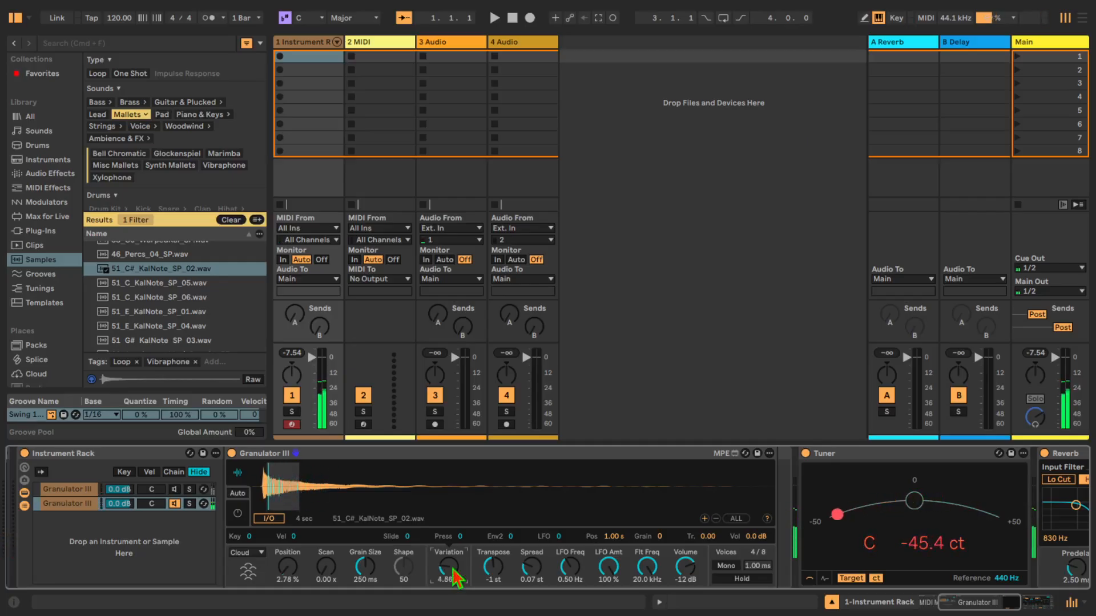
# - Reactivate the guitar chord chain and pan the guitar chain to 10L and the mallet chain to 11R
pyautogui.click(176, 492)
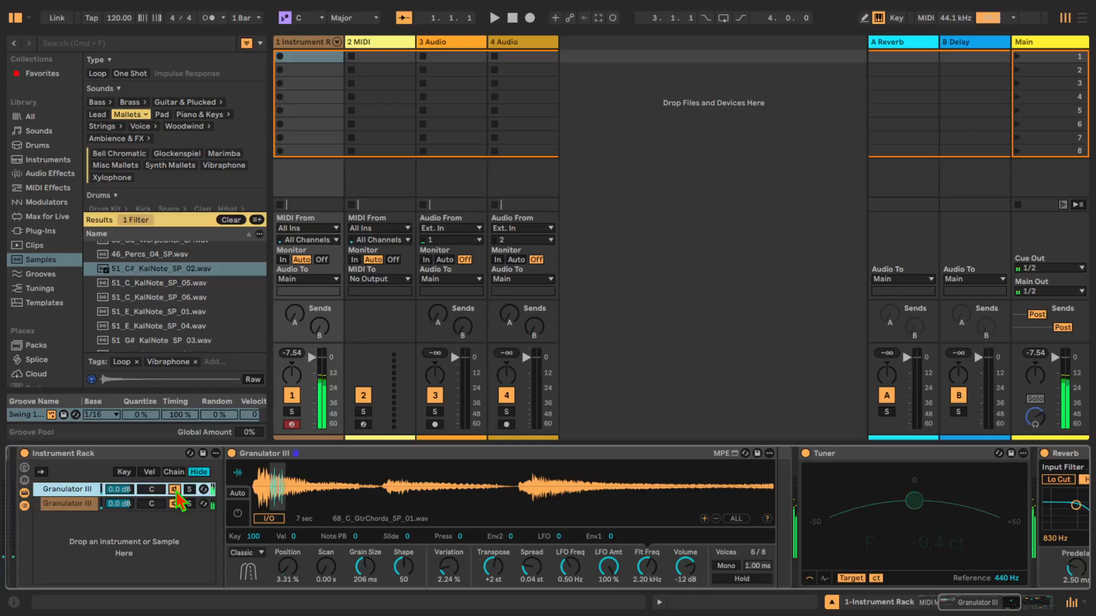
pyautogui.hscroll(-4, 213, 477)
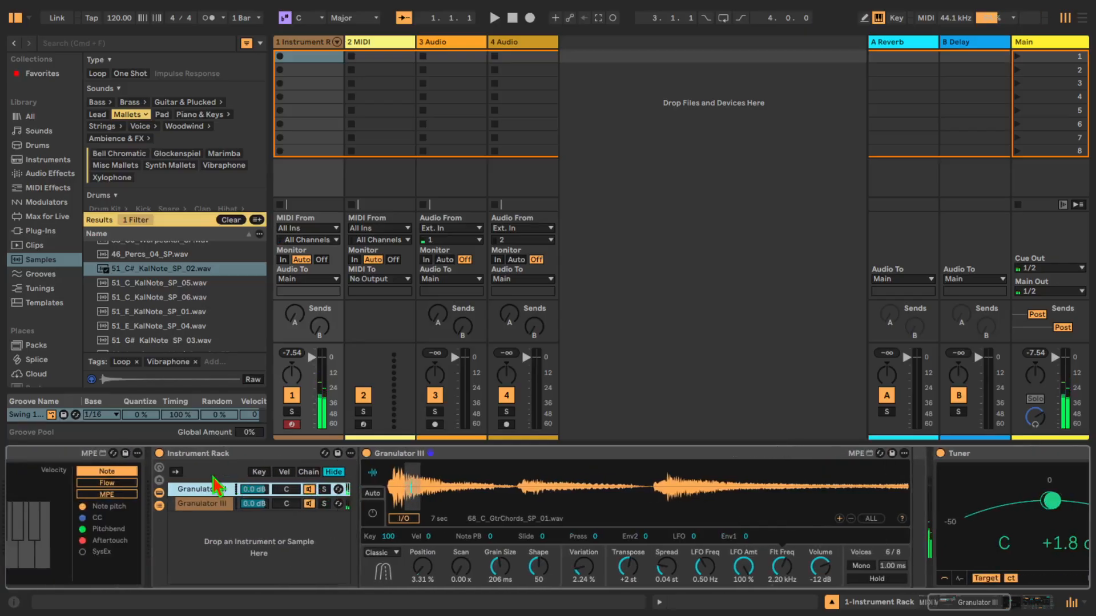
pyautogui.hscroll(-3, 214, 485)
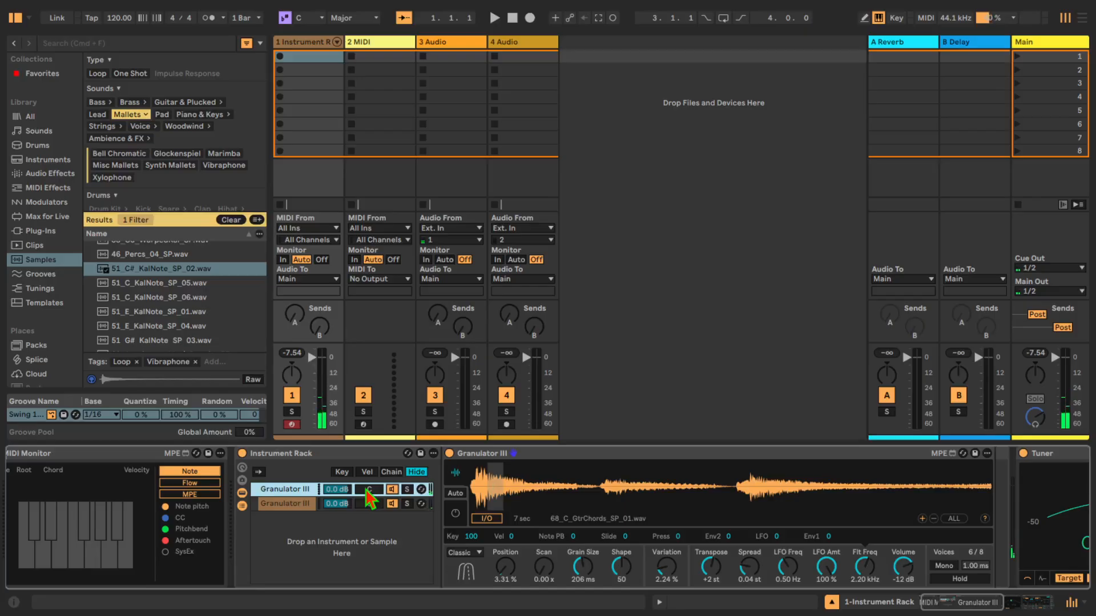
pyautogui.moveTo(366, 491); pyautogui.dragTo(368, 501)
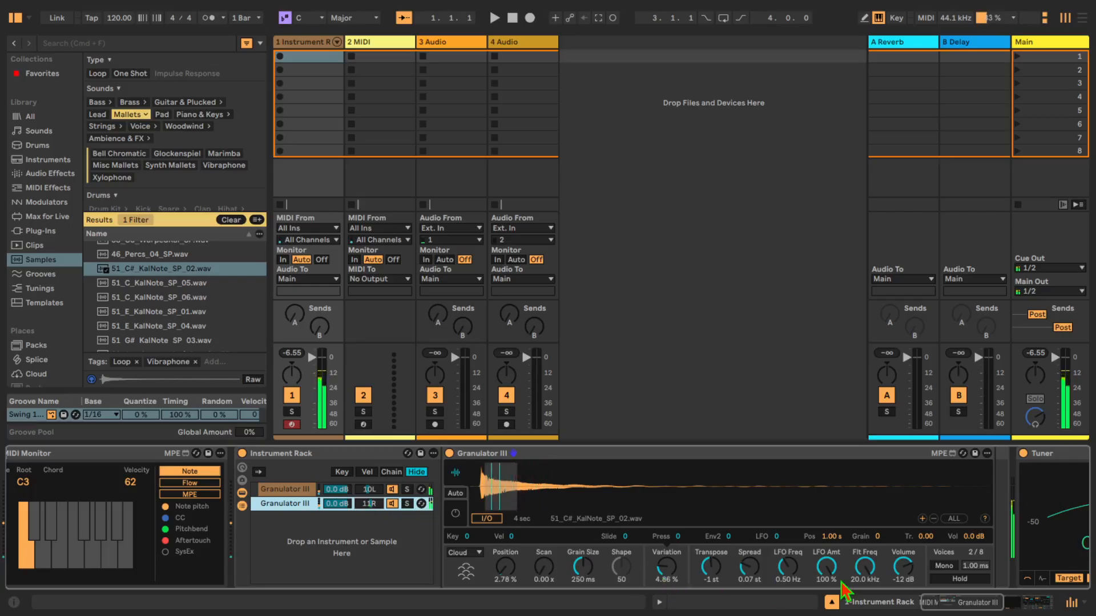
# - Set the mallet Granulator III's filter frequency to 5.29 kHz
pyautogui.moveTo(864, 566); pyautogui.dragTo(865, 600)
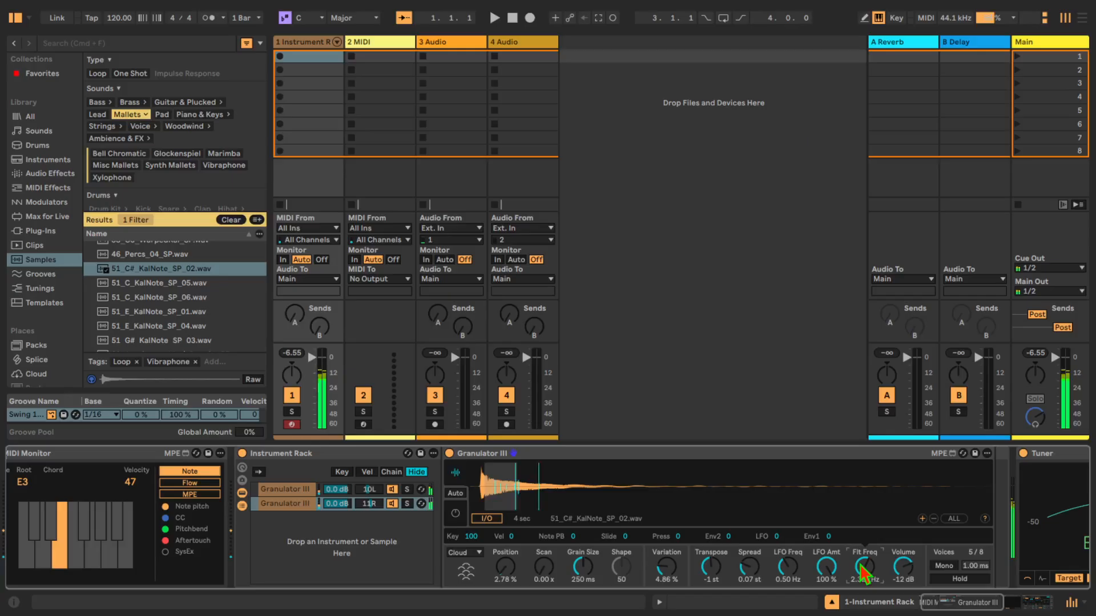
pyautogui.moveTo(864, 574); pyautogui.dragTo(864, 549)
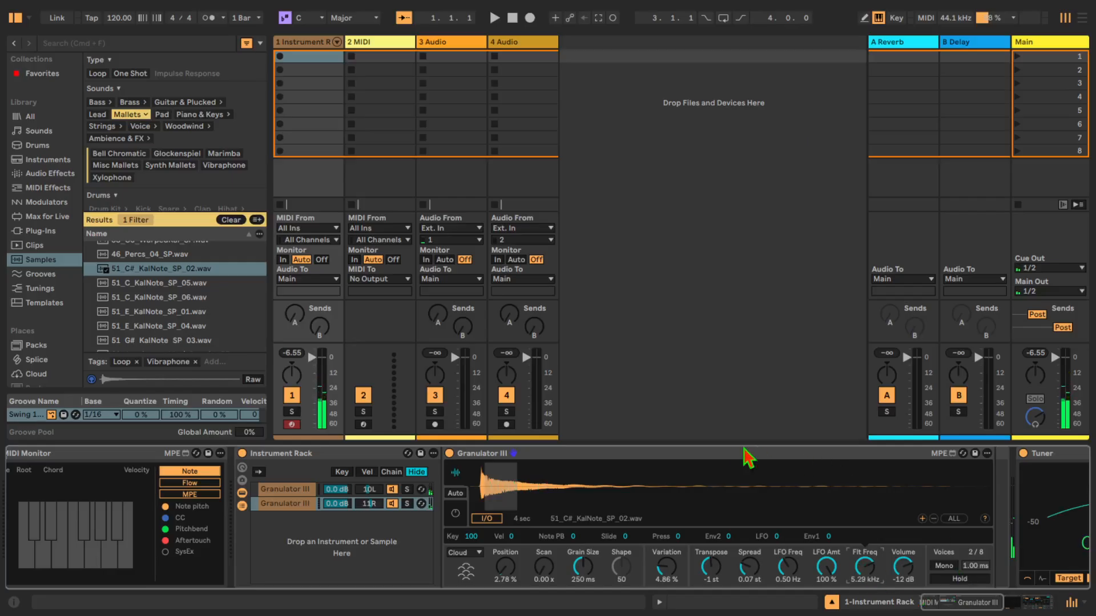
# - Hide the devices inside the Instrument Rack while keeping its chain list shown, and delete the Tuner
pyautogui.click(242, 507)
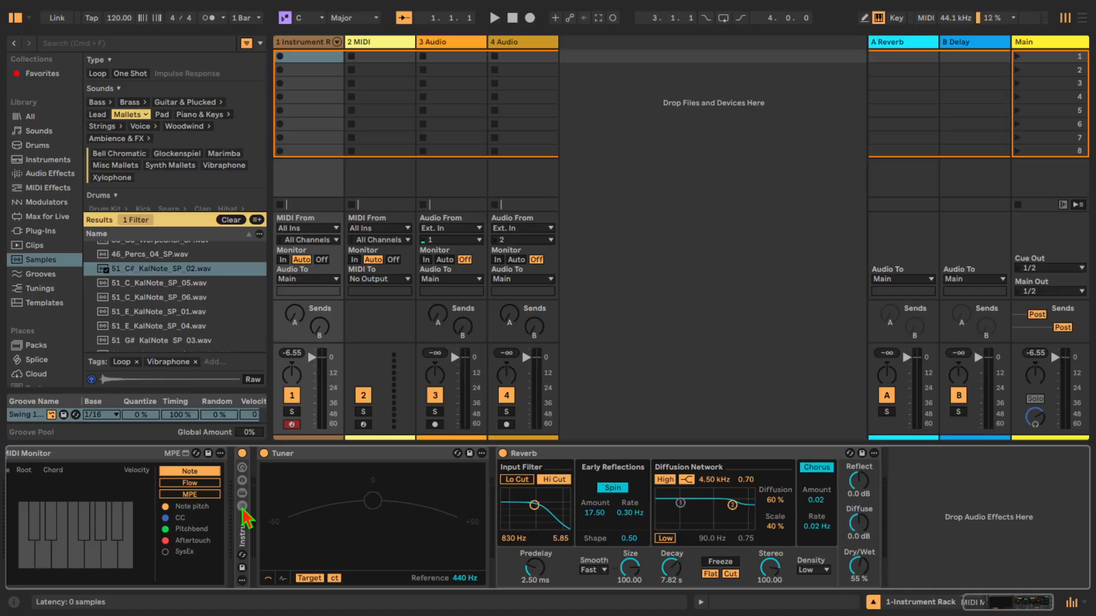
pyautogui.click(242, 507)
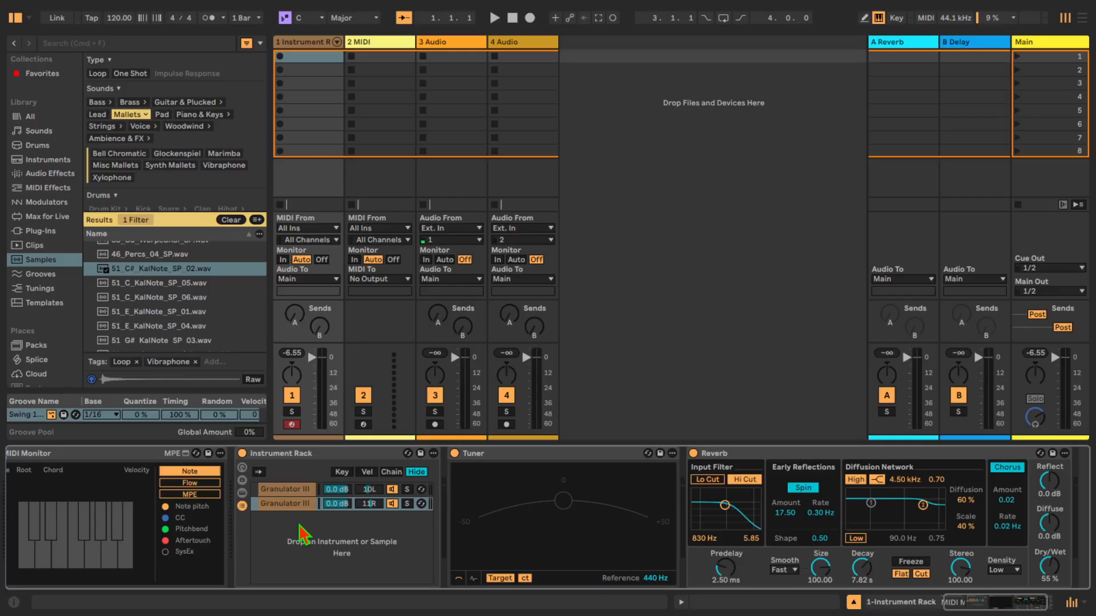
pyautogui.click(564, 457)
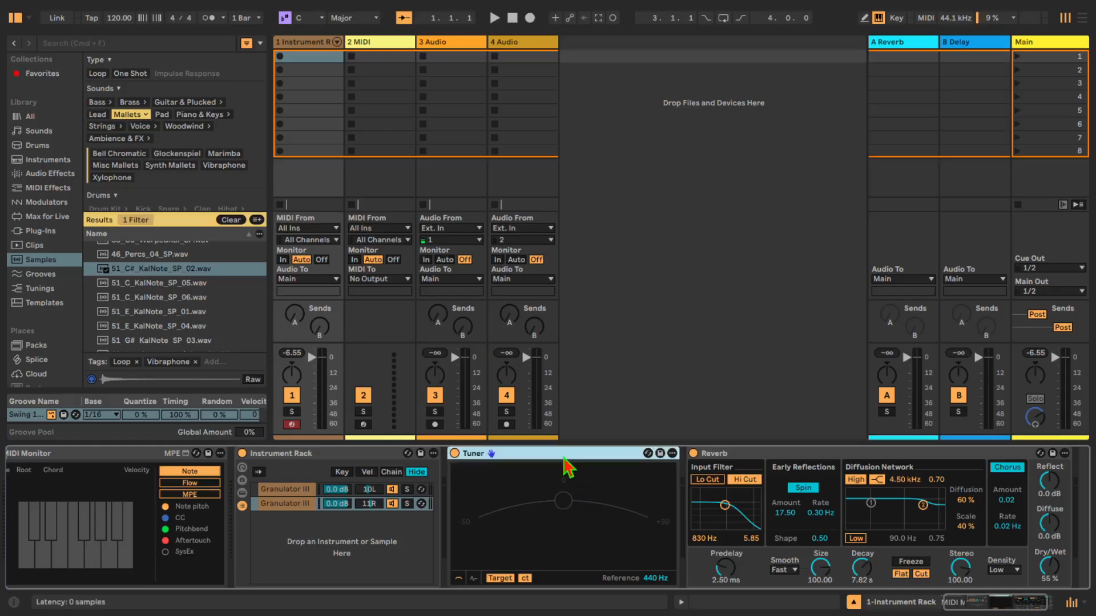
pyautogui.press('Delete')
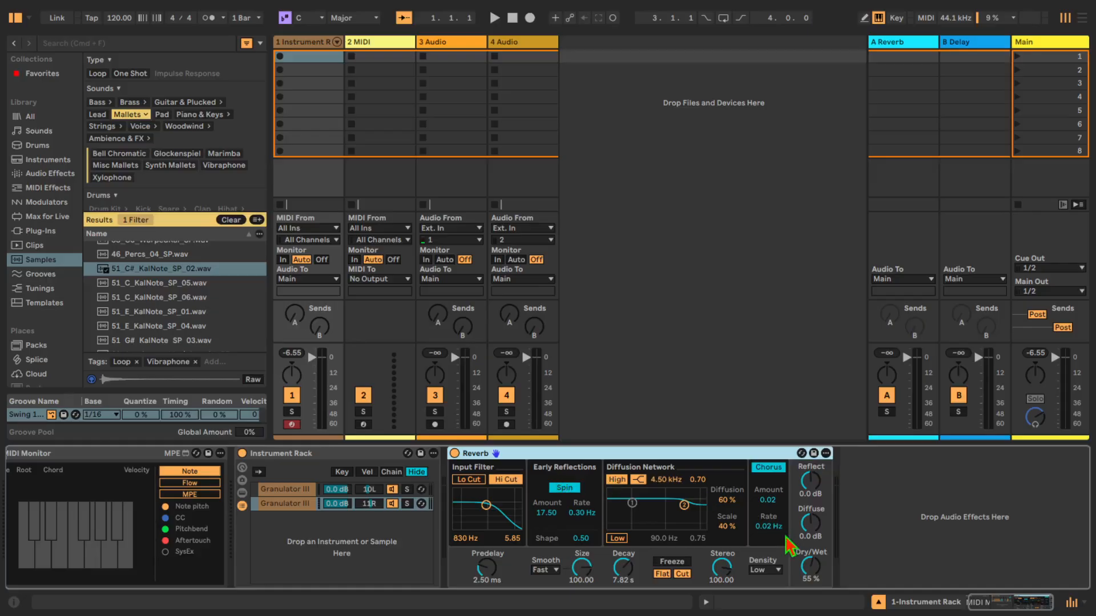
# - Set the Reverb's Dry/Wet to 52 % and its Size to 254.85
pyautogui.click(811, 566)
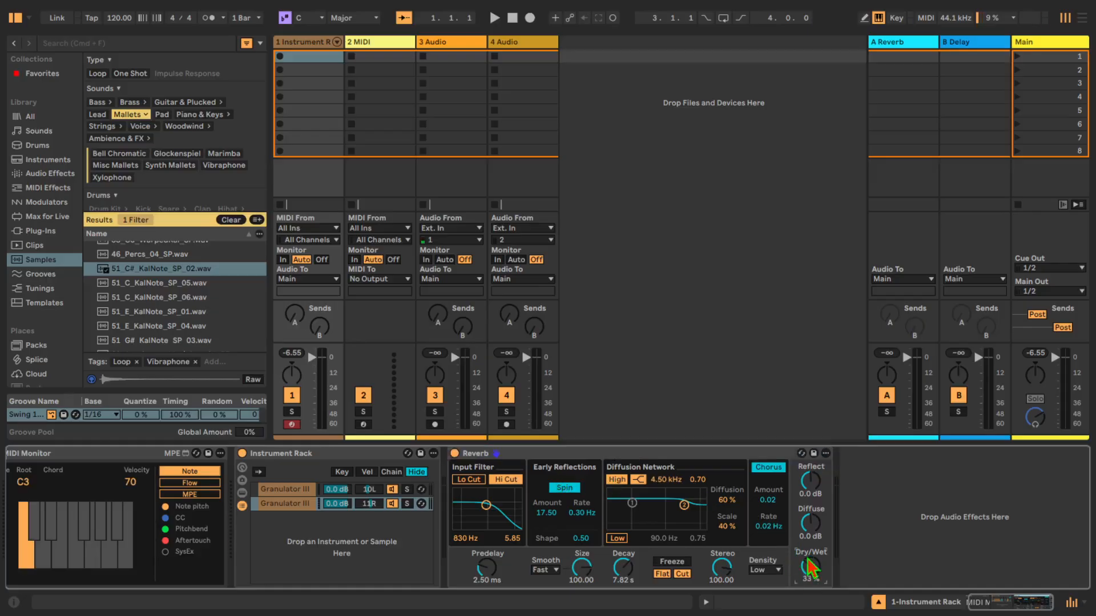
pyautogui.moveTo(812, 567); pyautogui.dragTo(811, 549)
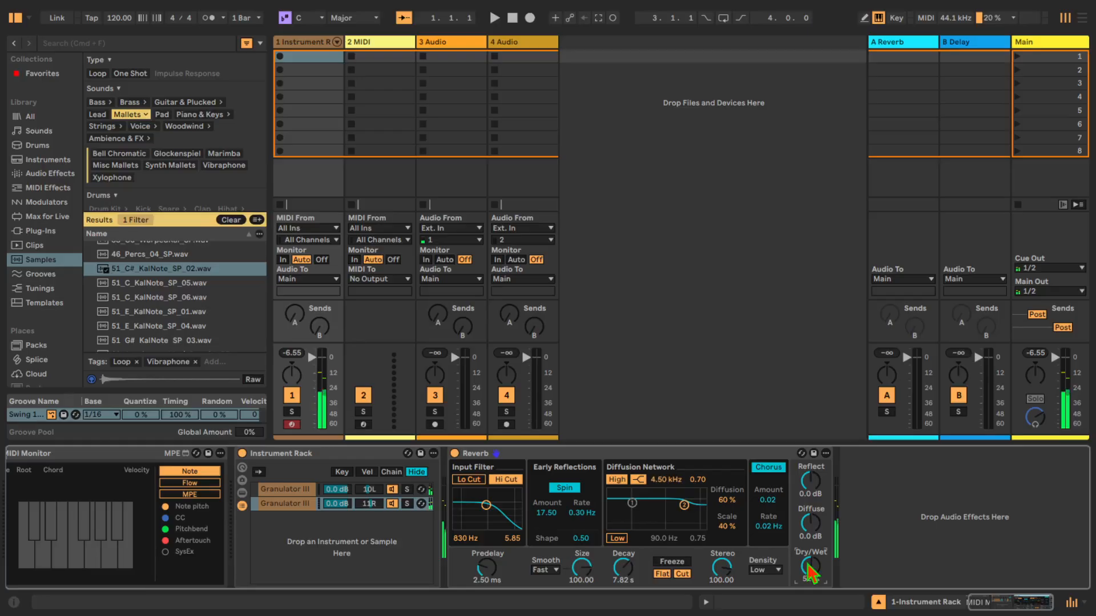
pyautogui.moveTo(586, 570); pyautogui.dragTo(586, 566)
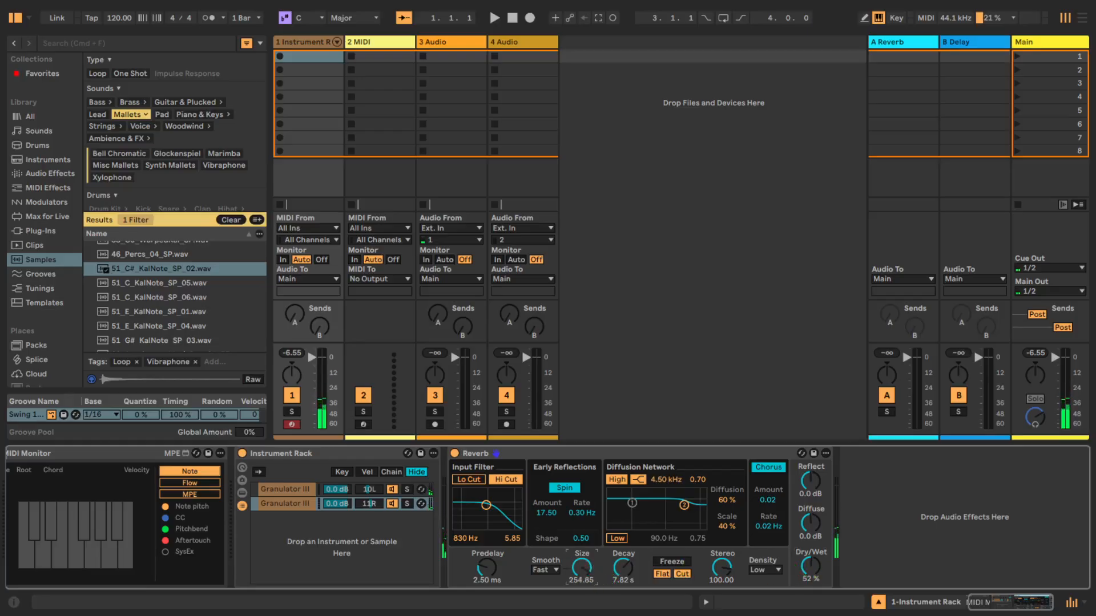